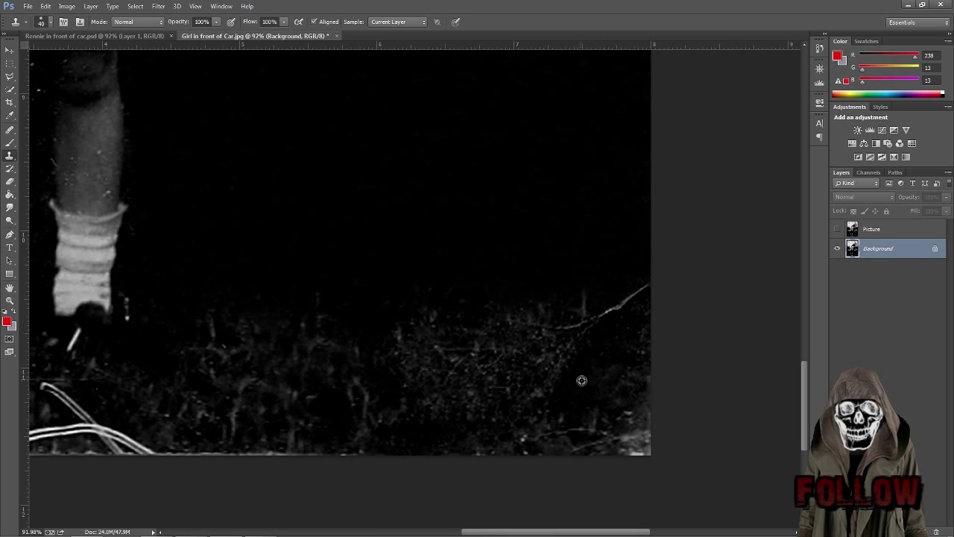
# Step: Clone dark background over the diagonal crack at the photo's right edge, above the grass
pyautogui.keyDown('alt'); pyautogui.click(614, 249); pyautogui.keyUp('alt')
pyautogui.moveTo(644, 285); pyautogui.dragTo(598, 316)
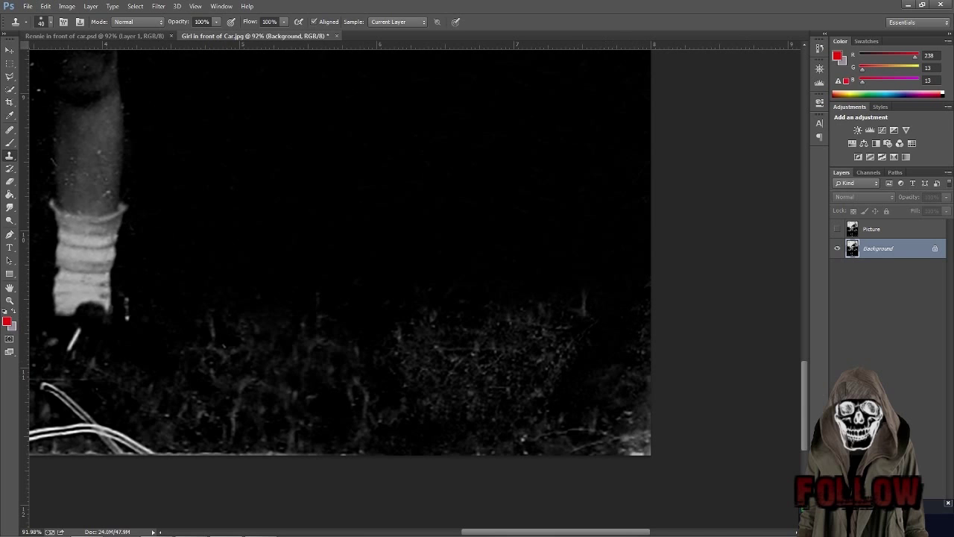
pyautogui.click(949, 504)
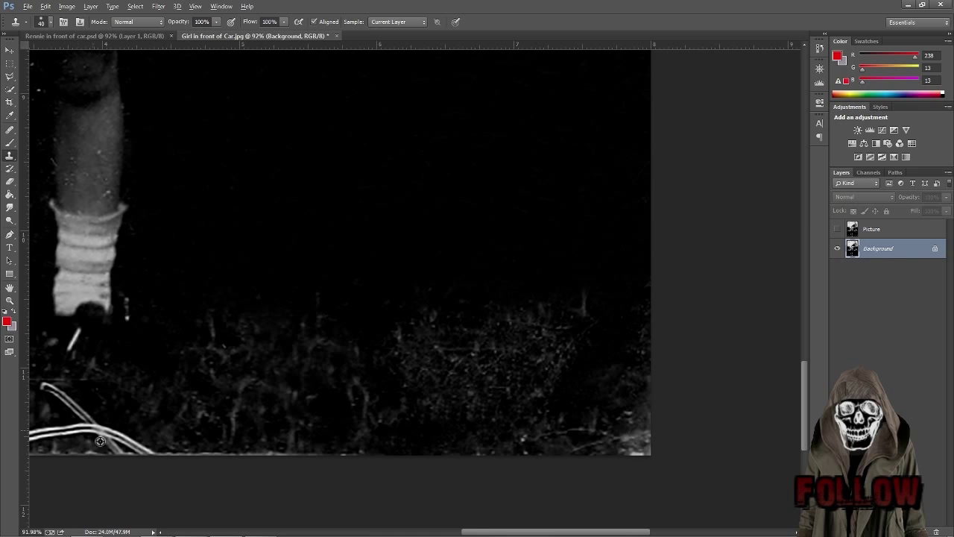
# Step: Clone grass over the white specks and part of the white line along the photo's bottom edge
pyautogui.press('alt')
pyautogui.keyDown('alt'); pyautogui.click(357, 429); pyautogui.keyUp('alt')
pyautogui.moveTo(522, 442); pyautogui.dragTo(492, 445)
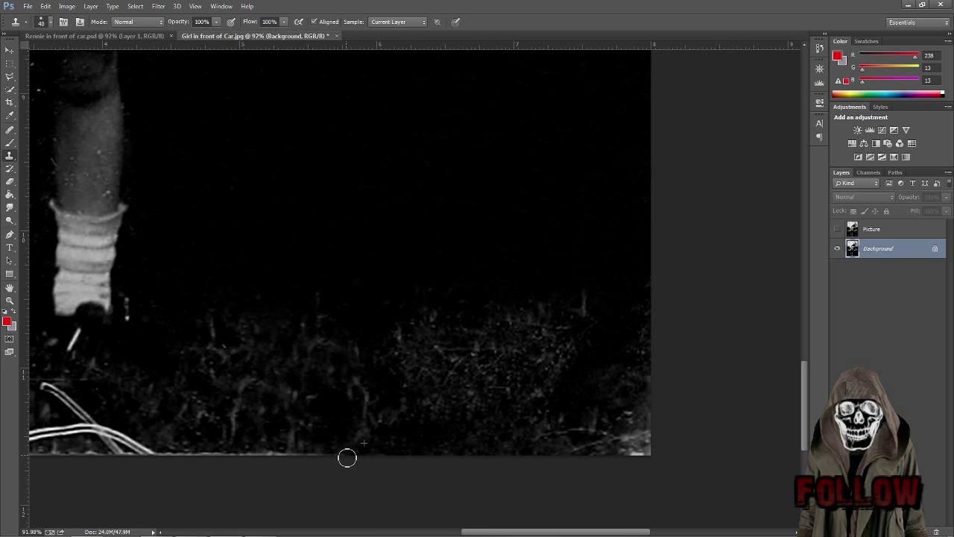
pyautogui.moveTo(315, 456); pyautogui.dragTo(319, 450)
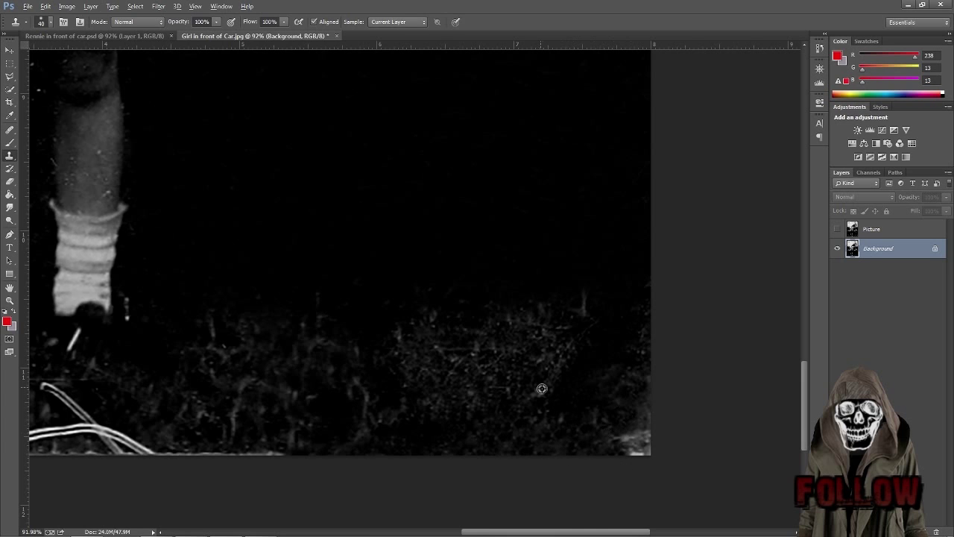
# Step: Clone clean grass over the white damage in the photo's lower-right corner
pyautogui.keyDown('alt'); pyautogui.click(639, 369); pyautogui.keyUp('alt')
pyautogui.moveTo(650, 433)
pyautogui.mouseDown()
pyautogui.moveTo(653, 447)
pyautogui.moveTo(634, 449)
pyautogui.mouseUp()
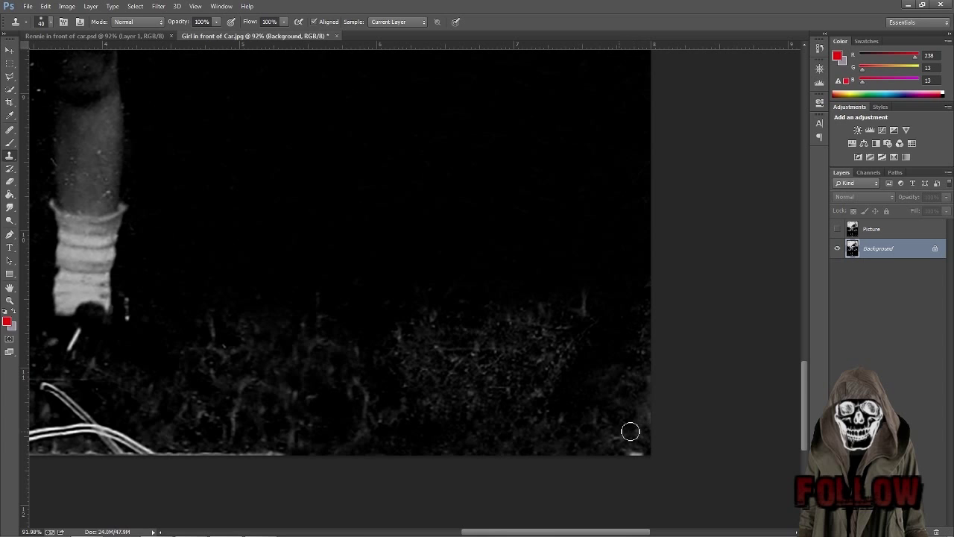
pyautogui.keyDown('alt'); pyautogui.click(508, 399); pyautogui.keyUp('alt')
pyautogui.moveTo(649, 449); pyautogui.dragTo(647, 423)
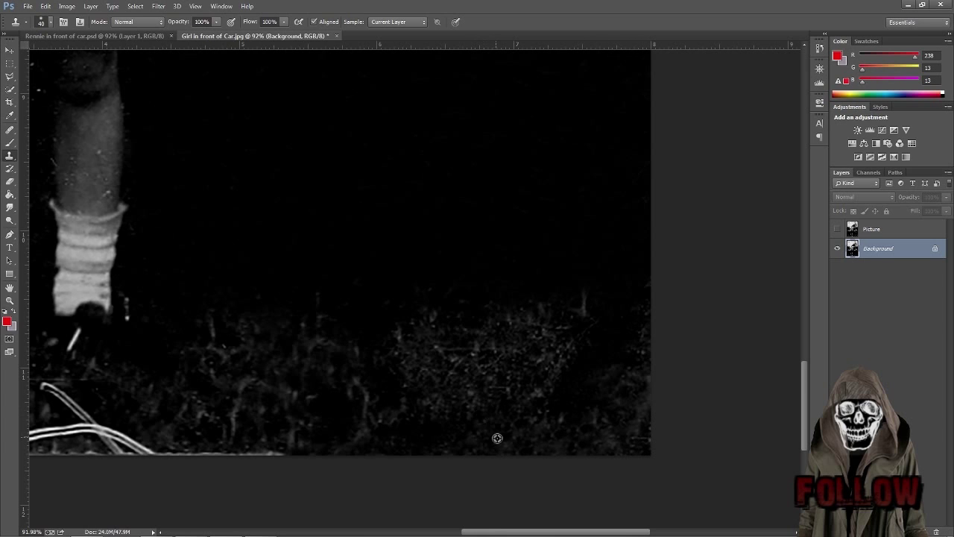
pyautogui.keyDown('alt'); pyautogui.click(479, 422); pyautogui.keyUp('alt')
pyautogui.moveTo(622, 442)
pyautogui.mouseDown()
pyautogui.moveTo(642, 444)
pyautogui.moveTo(629, 456)
pyautogui.moveTo(655, 448)
pyautogui.mouseUp()
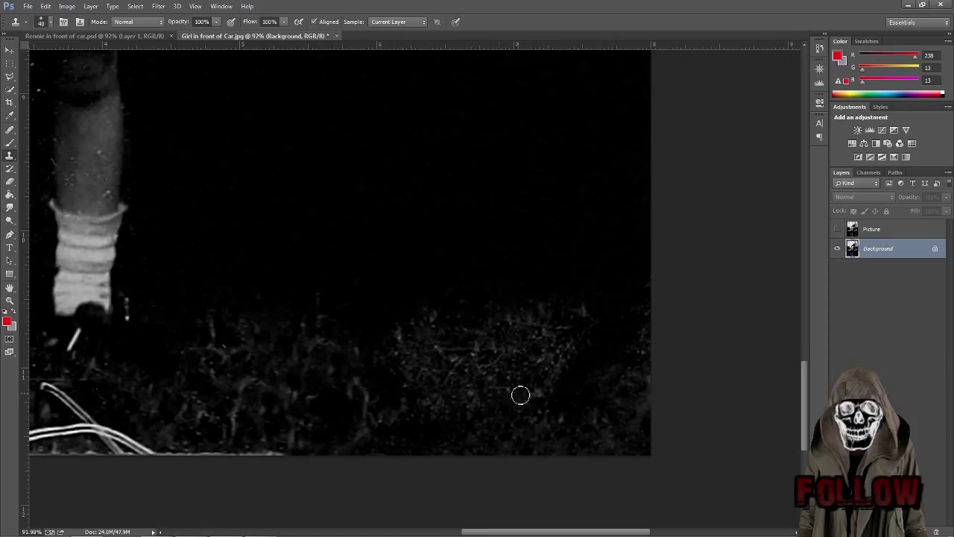
# Step: Clone out the remaining white line along the bottom edge right of the curved scratches, and even out the nearby grass
pyautogui.scroll(-3, 500, 393)
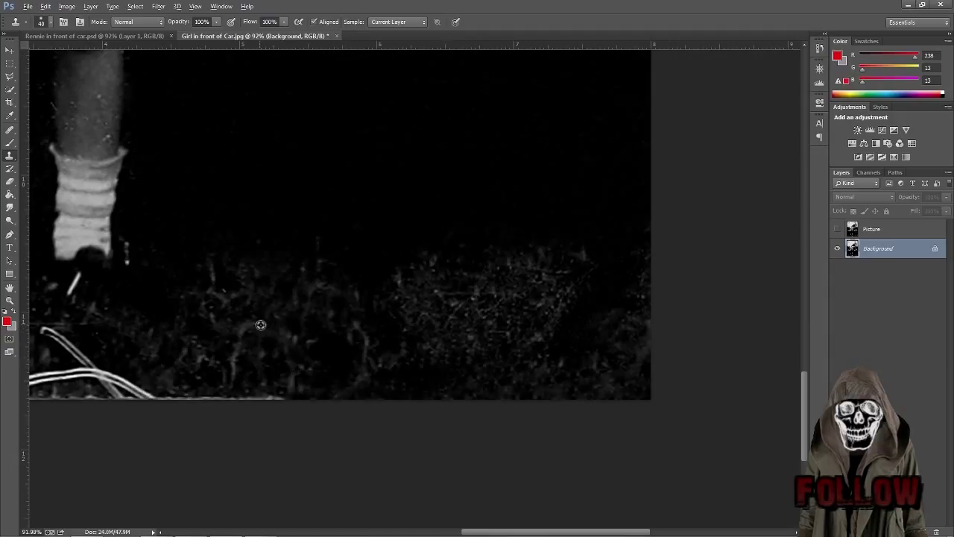
pyautogui.moveTo(237, 398)
pyautogui.mouseDown()
pyautogui.moveTo(284, 401)
pyautogui.moveTo(189, 404)
pyautogui.moveTo(199, 391)
pyautogui.moveTo(162, 401)
pyautogui.moveTo(248, 402)
pyautogui.mouseUp()
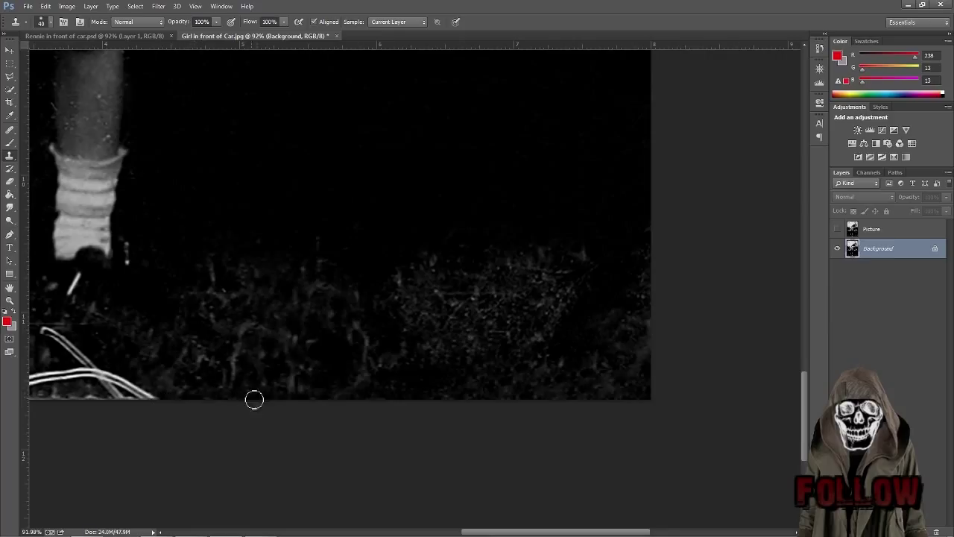
pyautogui.scroll(3, 254, 394)
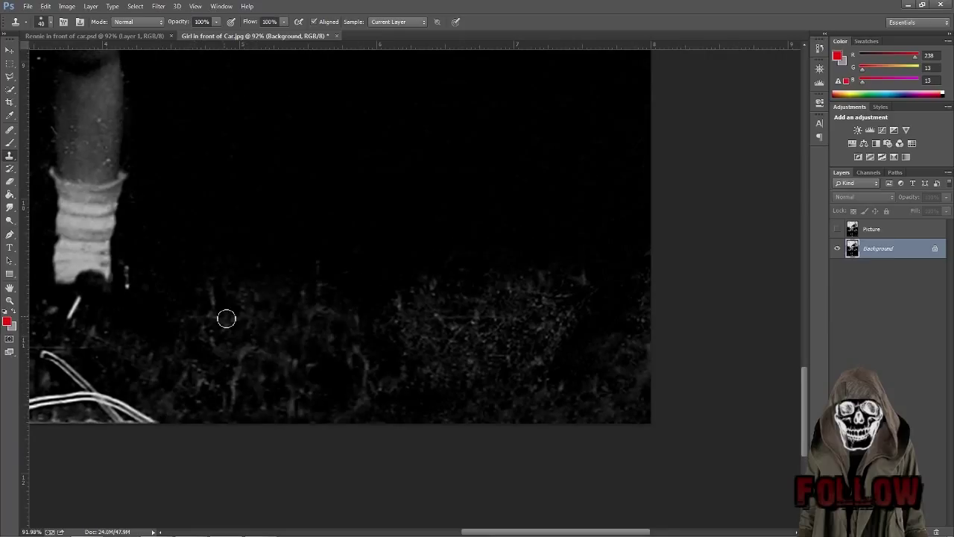
pyautogui.moveTo(298, 309); pyautogui.dragTo(304, 297)
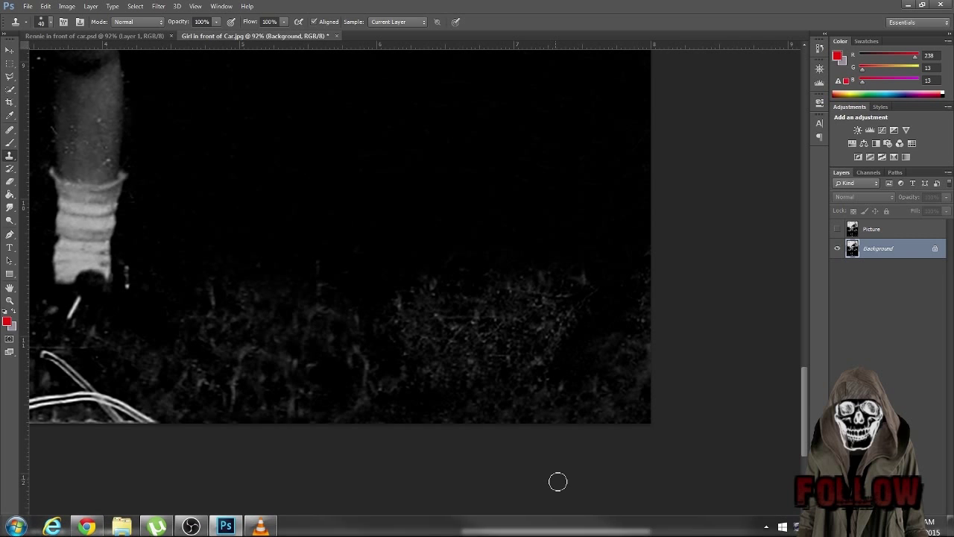
# Step: Clone dark grass over the diagonal scratch that crosses the curved white lines below the right-hand foot
pyautogui.moveTo(540, 534); pyautogui.dragTo(457, 521)
pyautogui.moveTo(301, 398)
pyautogui.mouseDown()
pyautogui.moveTo(339, 408)
pyautogui.moveTo(284, 414)
pyautogui.moveTo(378, 404)
pyautogui.moveTo(307, 415)
pyautogui.moveTo(346, 413)
pyautogui.moveTo(330, 420)
pyautogui.moveTo(343, 402)
pyautogui.moveTo(319, 422)
pyautogui.moveTo(280, 419)
pyautogui.mouseUp()
pyautogui.keyDown('alt'); pyautogui.click(316, 398); pyautogui.keyUp('alt')
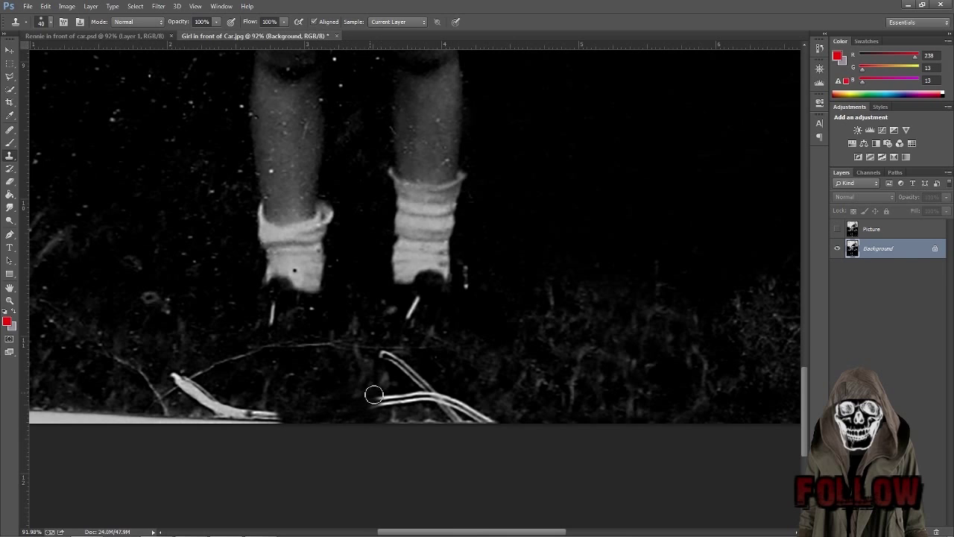
pyautogui.moveTo(438, 390); pyautogui.dragTo(416, 378)
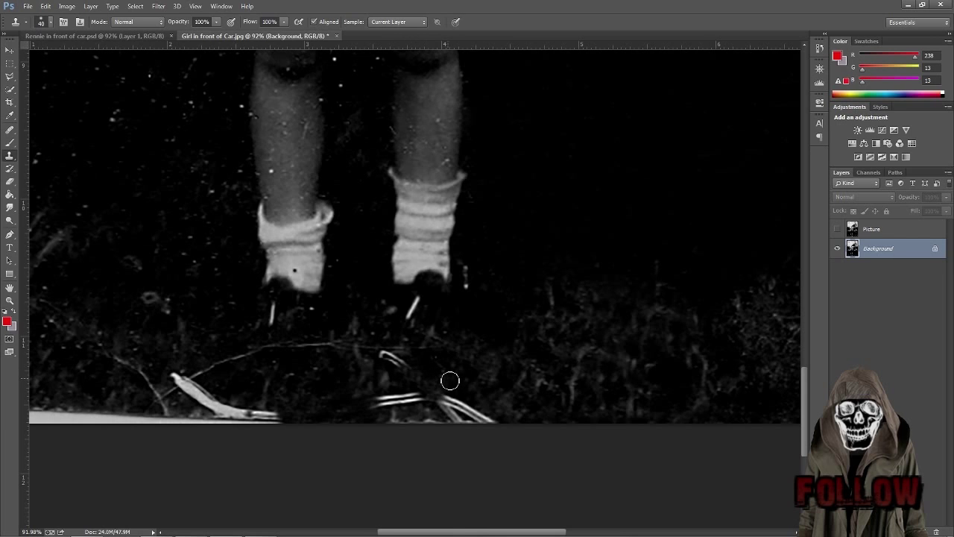
pyautogui.moveTo(418, 376)
pyautogui.mouseDown()
pyautogui.moveTo(387, 357)
pyautogui.moveTo(420, 370)
pyautogui.mouseUp()
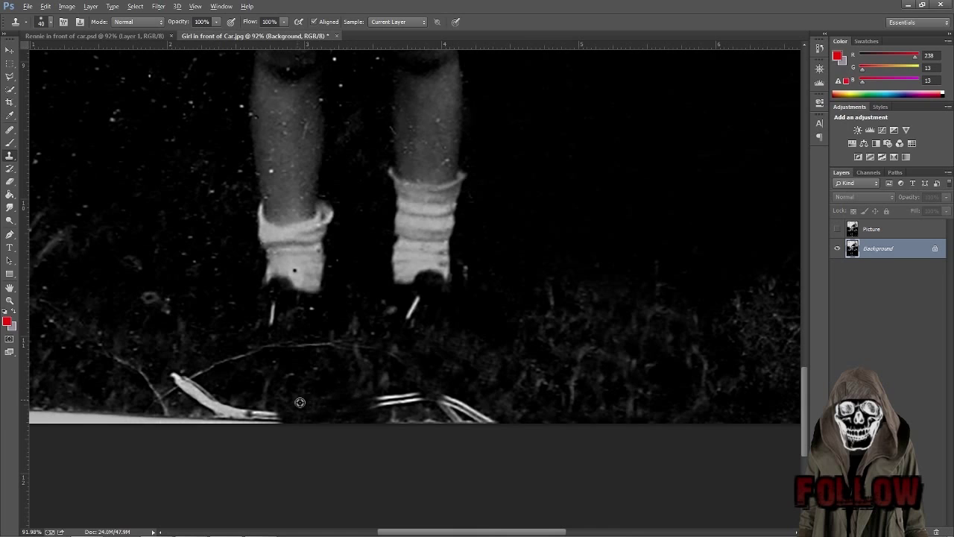
# Step: Clone grass over the curved white scratches at the bottom edge below the right-hand foot
pyautogui.moveTo(371, 409)
pyautogui.mouseDown()
pyautogui.moveTo(395, 409)
pyautogui.moveTo(391, 417)
pyautogui.moveTo(345, 402)
pyautogui.moveTo(404, 423)
pyautogui.mouseUp()
pyautogui.keyDown('alt'); pyautogui.click(354, 404); pyautogui.keyUp('alt')
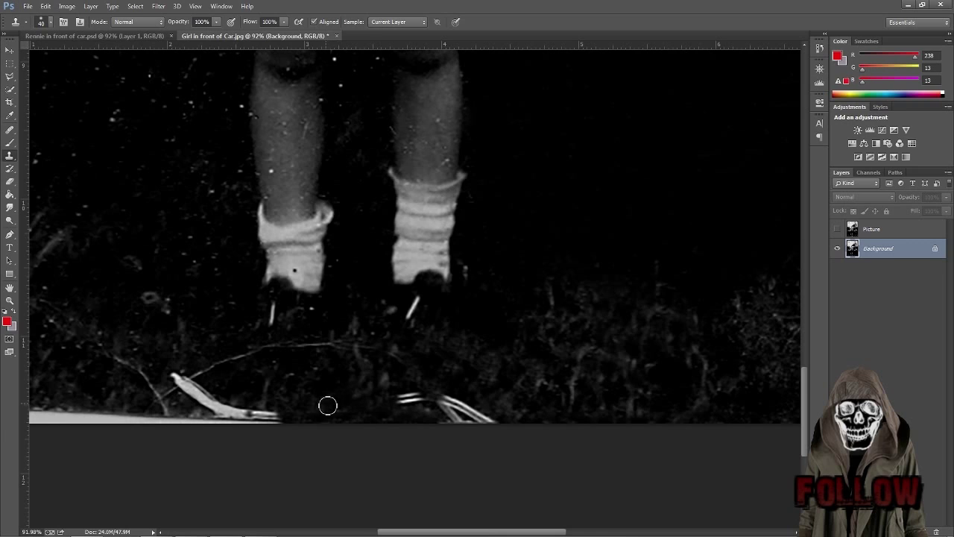
pyautogui.moveTo(387, 409)
pyautogui.mouseDown()
pyautogui.moveTo(404, 395)
pyautogui.moveTo(424, 403)
pyautogui.mouseUp()
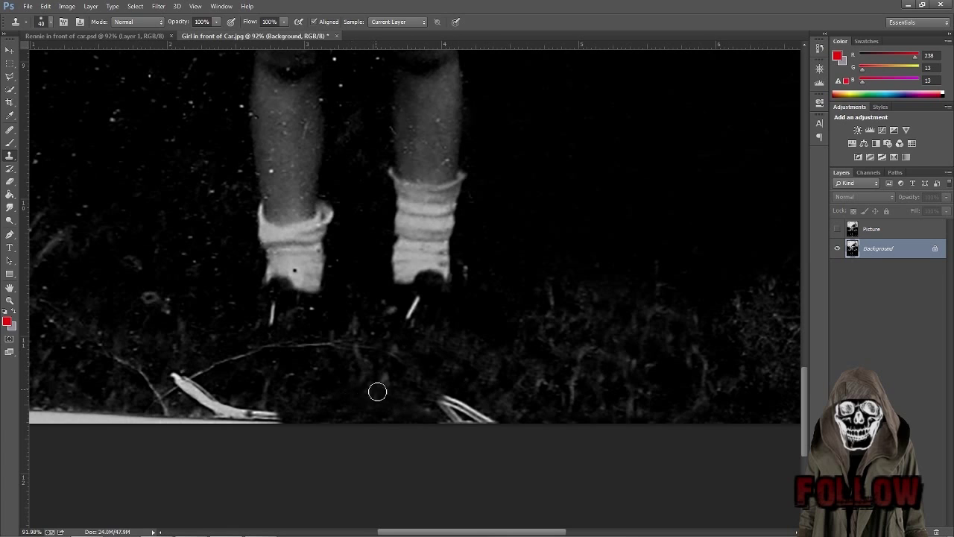
pyautogui.moveTo(464, 398); pyautogui.dragTo(424, 401)
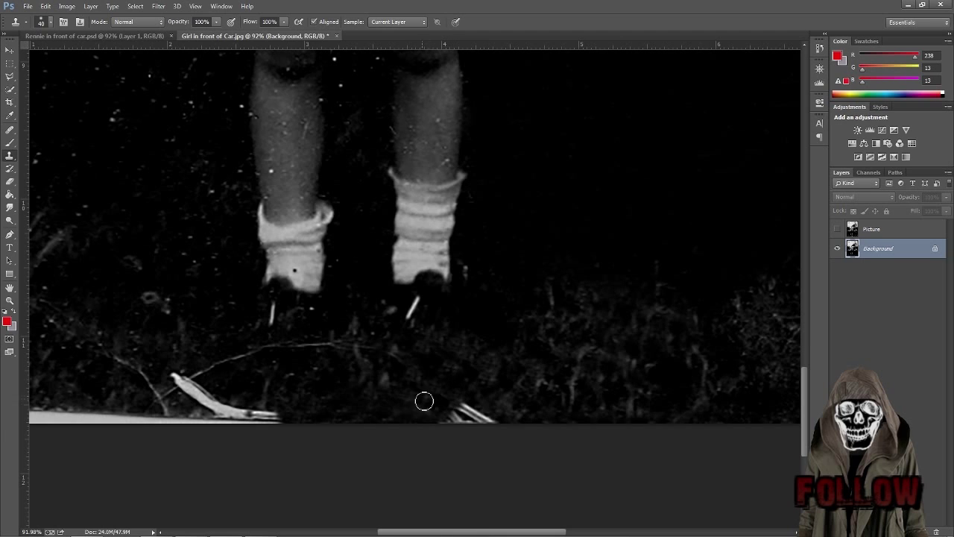
pyautogui.keyDown('alt'); pyautogui.click(289, 398); pyautogui.keyUp('alt')
pyautogui.moveTo(464, 420)
pyautogui.mouseDown()
pyautogui.moveTo(499, 423)
pyautogui.moveTo(450, 418)
pyautogui.moveTo(536, 419)
pyautogui.moveTo(532, 385)
pyautogui.moveTo(475, 410)
pyautogui.mouseUp()
pyautogui.keyDown('alt'); pyautogui.click(531, 386); pyautogui.keyUp('alt')
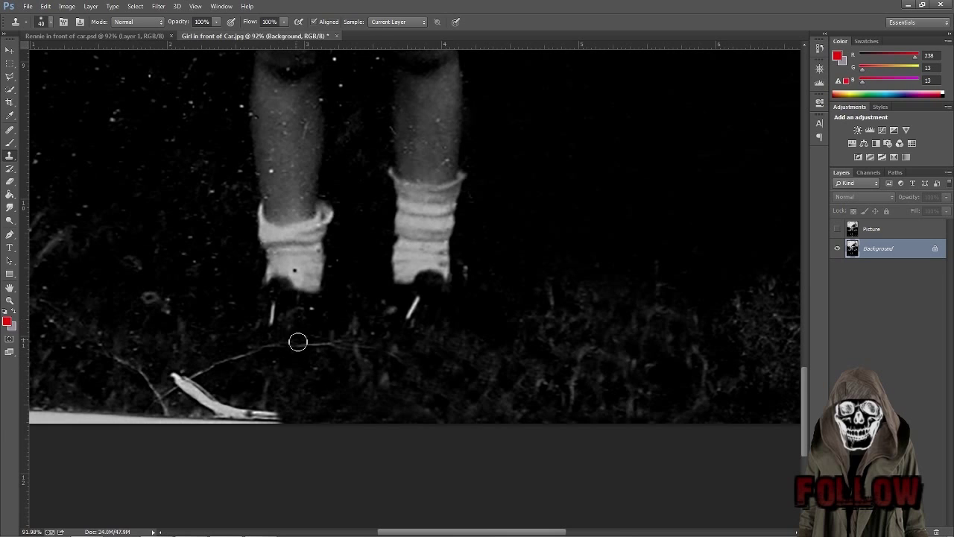
# Step: Clone over part of the thin curved line below the left-hand foot and fill the dark gaps in the left-hand sock
pyautogui.moveTo(280, 346); pyautogui.dragTo(295, 346)
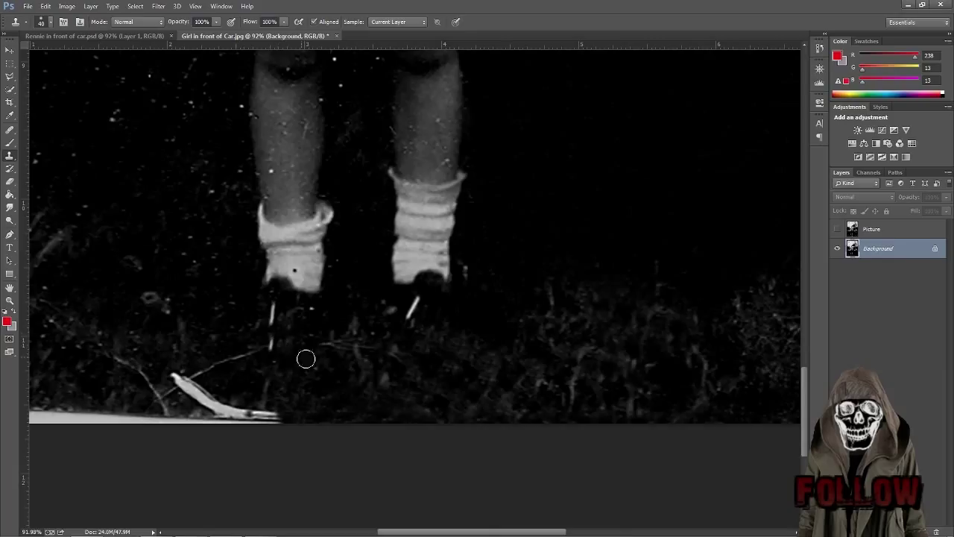
pyautogui.keyDown('alt'); pyautogui.click(304, 289); pyautogui.keyUp('alt')
pyautogui.moveTo(295, 289)
pyautogui.mouseDown()
pyautogui.moveTo(277, 281)
pyautogui.moveTo(293, 283)
pyautogui.mouseUp()
pyautogui.keyDown('alt'); pyautogui.click(288, 265); pyautogui.keyUp('alt')
pyautogui.click(298, 273)
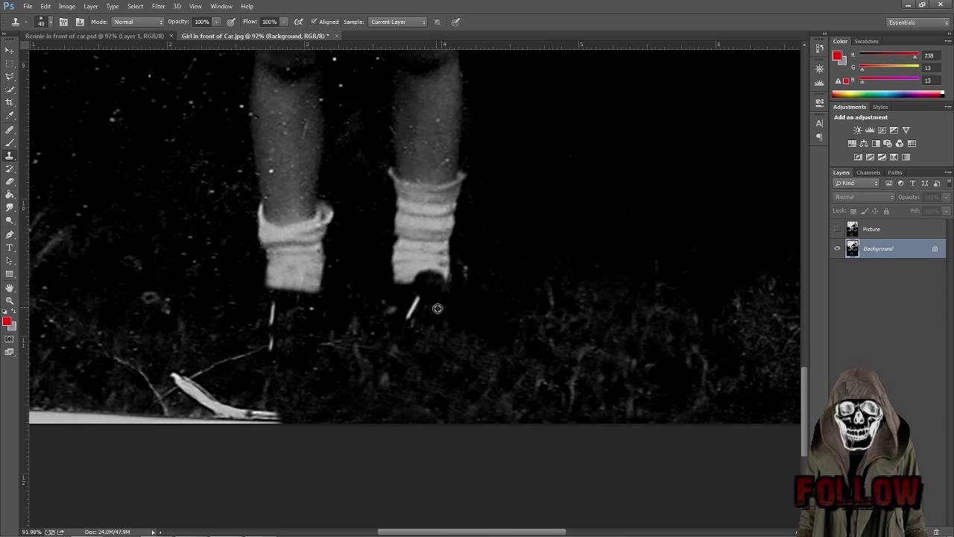
# Step: Clone out the white streak below the right-hand foot and the light specks beside the right-hand leg and sock
pyautogui.moveTo(418, 303); pyautogui.dragTo(407, 315)
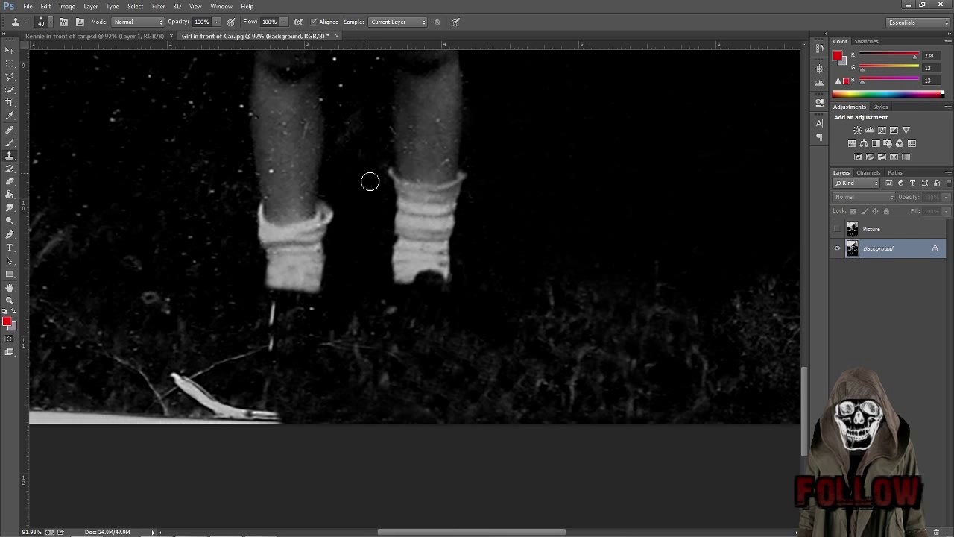
pyautogui.moveTo(382, 185); pyautogui.dragTo(380, 200)
pyautogui.keyDown('alt'); pyautogui.click(350, 185); pyautogui.keyUp('alt')
pyautogui.keyDown('alt'); pyautogui.click(505, 175); pyautogui.keyUp('alt')
pyautogui.moveTo(481, 192); pyautogui.dragTo(503, 209)
pyautogui.keyDown('alt'); pyautogui.click(514, 160); pyautogui.keyUp('alt')
pyautogui.moveTo(473, 85)
pyautogui.mouseDown()
pyautogui.moveTo(471, 163)
pyautogui.moveTo(496, 168)
pyautogui.moveTo(472, 172)
pyautogui.moveTo(487, 204)
pyautogui.moveTo(494, 279)
pyautogui.mouseUp()
pyautogui.keyDown('alt'); pyautogui.click(541, 191); pyautogui.keyUp('alt')
pyautogui.moveTo(468, 272); pyautogui.dragTo(468, 262)
pyautogui.click(368, 201)
# Step: Clone grass over the thin scratches and pale ring in the grass below and beside the left-hand foot
pyautogui.keyDown('alt'); pyautogui.click(108, 386); pyautogui.keyUp('alt')
pyautogui.moveTo(93, 339); pyautogui.dragTo(72, 344)
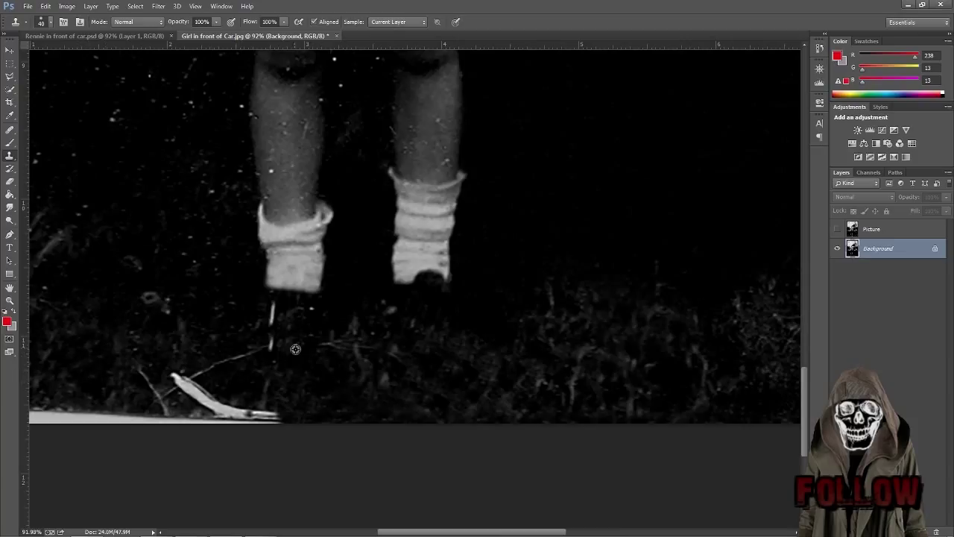
pyautogui.click(272, 344)
pyautogui.moveTo(234, 369)
pyautogui.mouseDown()
pyautogui.moveTo(228, 362)
pyautogui.moveTo(204, 375)
pyautogui.mouseUp()
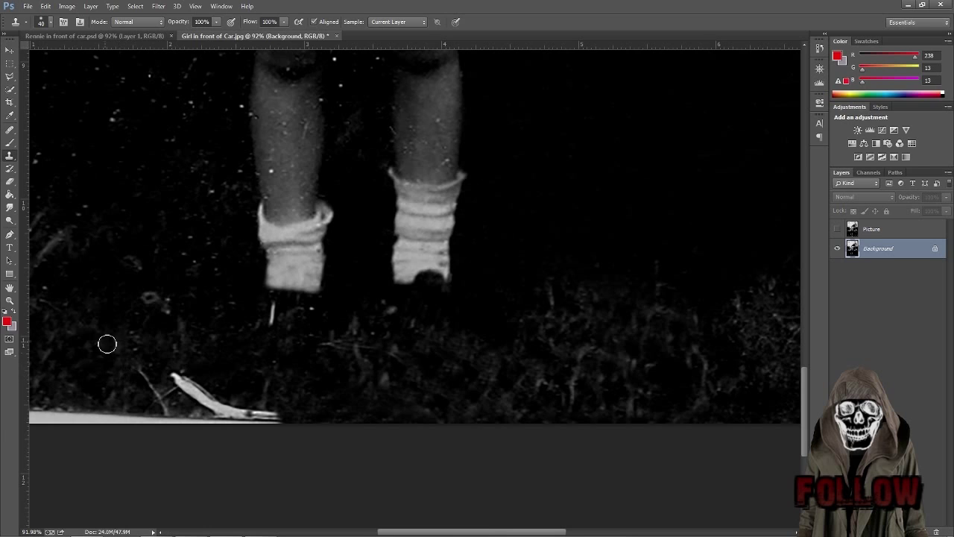
pyautogui.keyDown('alt'); pyautogui.click(92, 278); pyautogui.keyUp('alt')
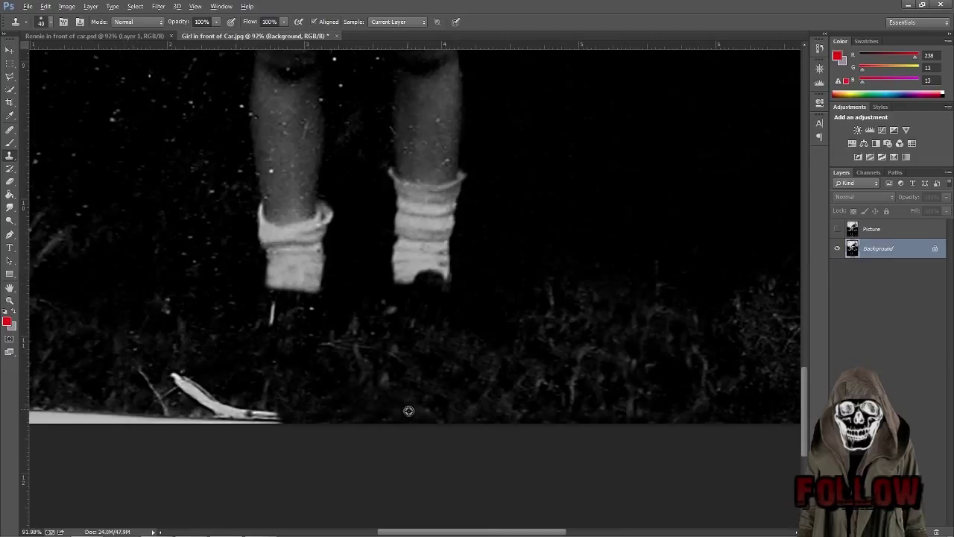
# Step: Clone grass over the thick white diagonal tear near the bottom edge, including the adjoining end of the white border strip
pyautogui.moveTo(291, 414)
pyautogui.mouseDown()
pyautogui.moveTo(265, 416)
pyautogui.moveTo(287, 421)
pyautogui.moveTo(253, 424)
pyautogui.moveTo(283, 426)
pyautogui.moveTo(232, 427)
pyautogui.moveTo(266, 415)
pyautogui.mouseUp()
pyautogui.keyDown('alt'); pyautogui.click(309, 399); pyautogui.keyUp('alt')
pyautogui.moveTo(213, 385)
pyautogui.mouseDown()
pyautogui.moveTo(176, 377)
pyautogui.moveTo(191, 391)
pyautogui.moveTo(180, 358)
pyautogui.moveTo(215, 405)
pyautogui.mouseUp()
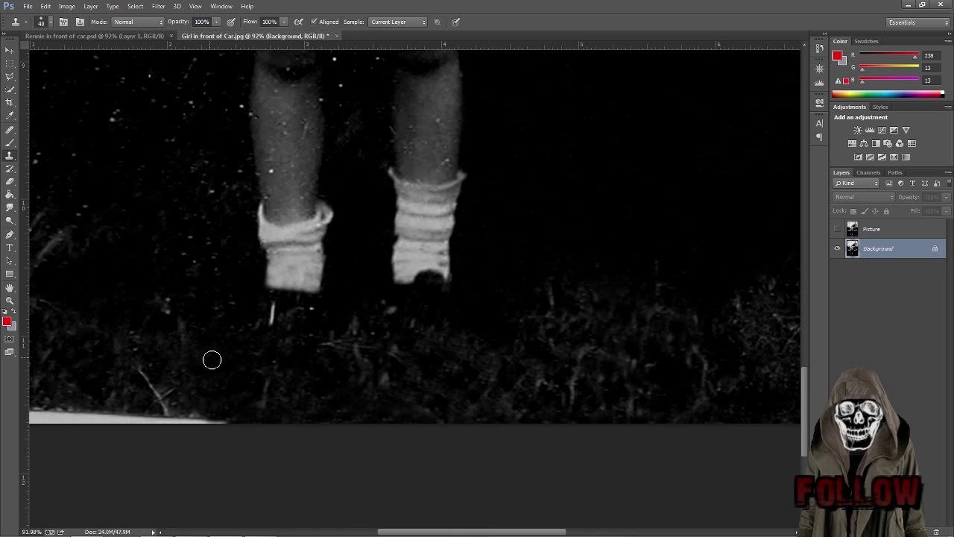
# Step: Clone out the white specks around the feet and the branching scratch in the lower-left grass
pyautogui.moveTo(164, 283)
pyautogui.mouseDown()
pyautogui.moveTo(170, 313)
pyautogui.moveTo(159, 310)
pyautogui.moveTo(156, 287)
pyautogui.mouseUp()
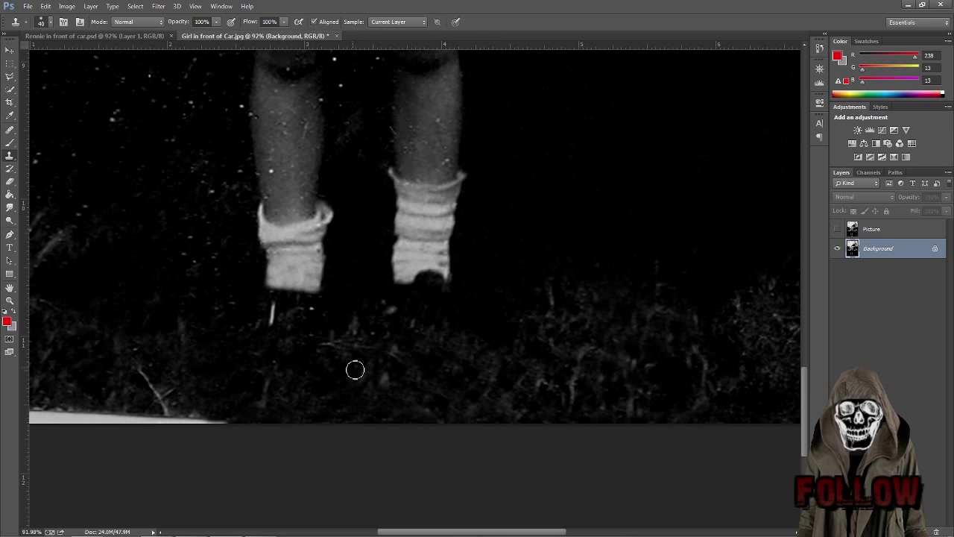
pyautogui.click(360, 318)
pyautogui.moveTo(381, 299); pyautogui.dragTo(378, 307)
pyautogui.moveTo(188, 389)
pyautogui.mouseDown()
pyautogui.moveTo(146, 372)
pyautogui.moveTo(153, 393)
pyautogui.moveTo(162, 388)
pyautogui.moveTo(119, 384)
pyautogui.mouseUp()
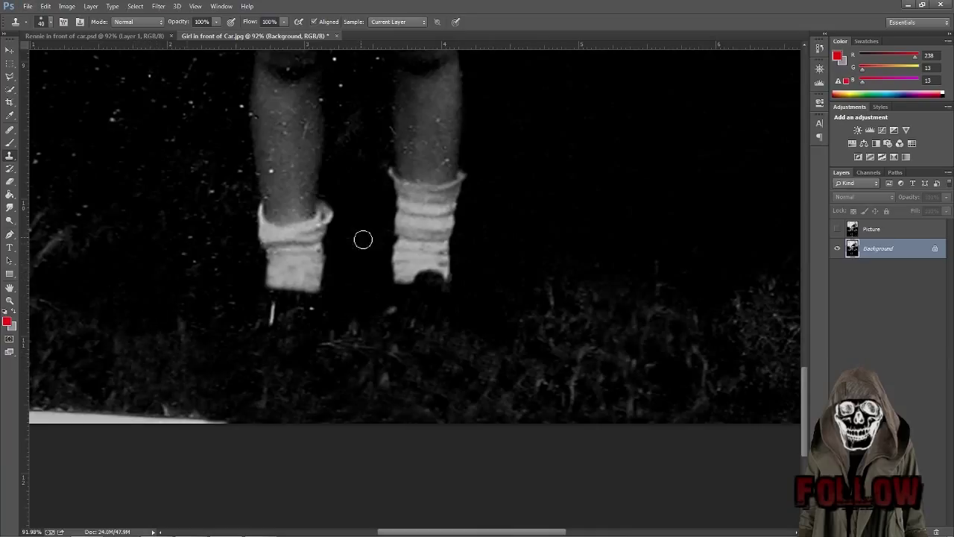
# Step: Clone dark background over the white dust specks and faint marks between and beside the girl's lower legs
pyautogui.scroll(2, 366, 241)
pyautogui.scroll(5, 365, 242)
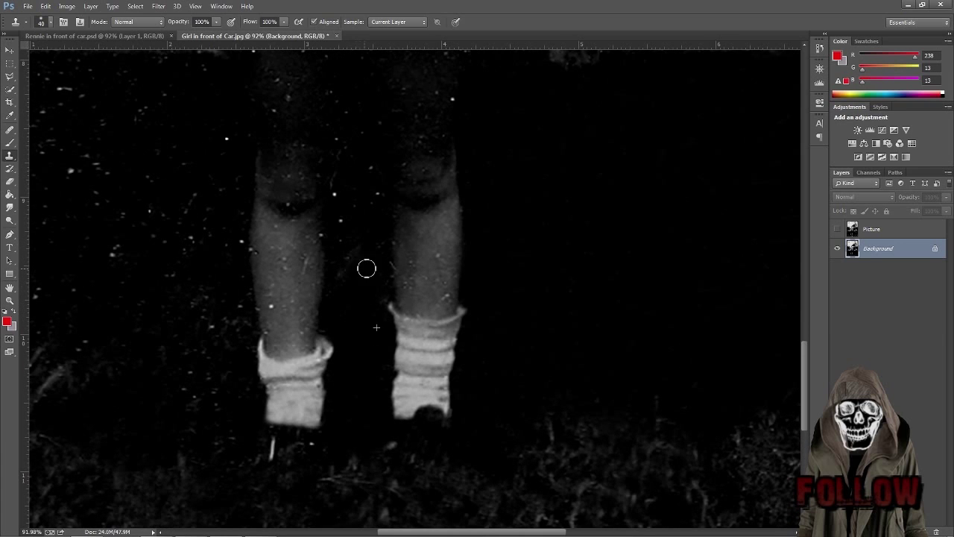
pyautogui.click(346, 292)
pyautogui.moveTo(333, 237); pyautogui.dragTo(336, 278)
pyautogui.moveTo(328, 329); pyautogui.dragTo(334, 329)
pyautogui.moveTo(383, 278); pyautogui.dragTo(386, 294)
pyautogui.moveTo(387, 278); pyautogui.dragTo(385, 258)
pyautogui.moveTo(366, 209); pyautogui.dragTo(362, 221)
pyautogui.moveTo(374, 174); pyautogui.dragTo(351, 167)
pyautogui.click(247, 304)
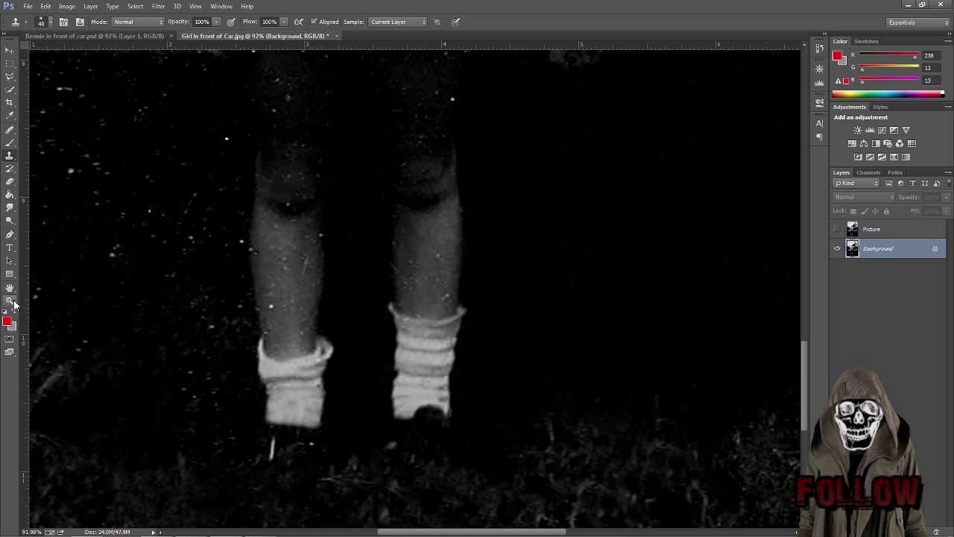
# Step: Zoom out and examine the whole photo, from the damaged upper area to the retouched grass at the bottom
pyautogui.click(10, 301)
pyautogui.moveTo(575, 219); pyautogui.dragTo(525, 232)
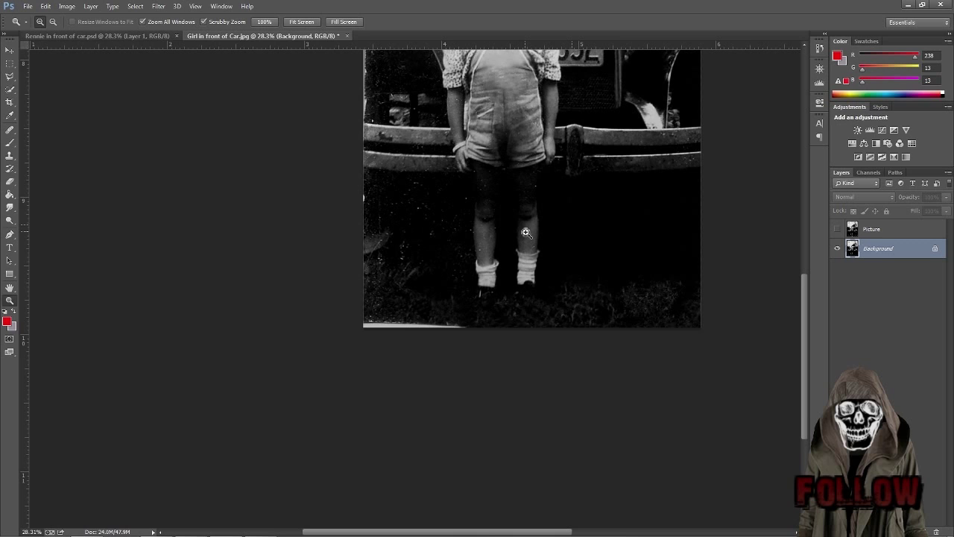
pyautogui.scroll(6, 526, 232)
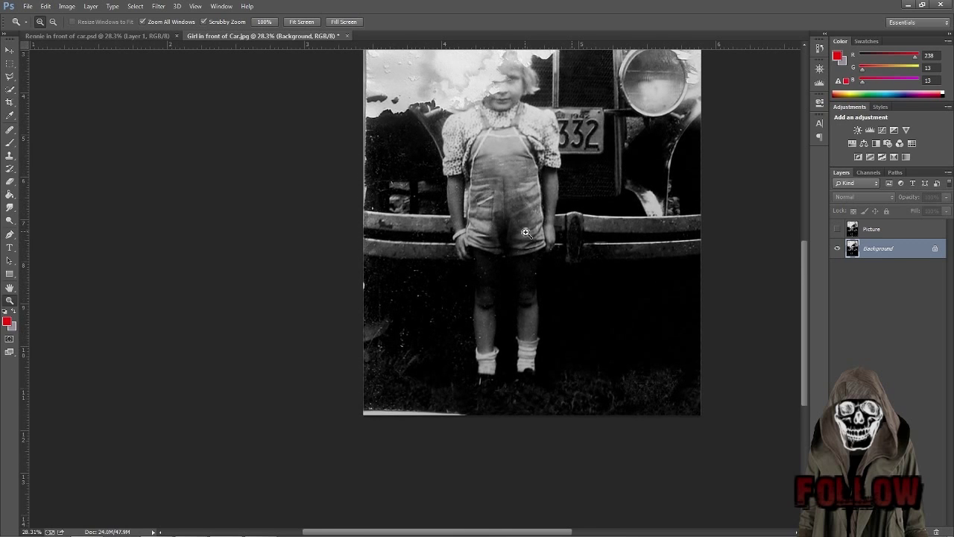
pyautogui.scroll(1, 525, 232)
pyautogui.scroll(2, 525, 232)
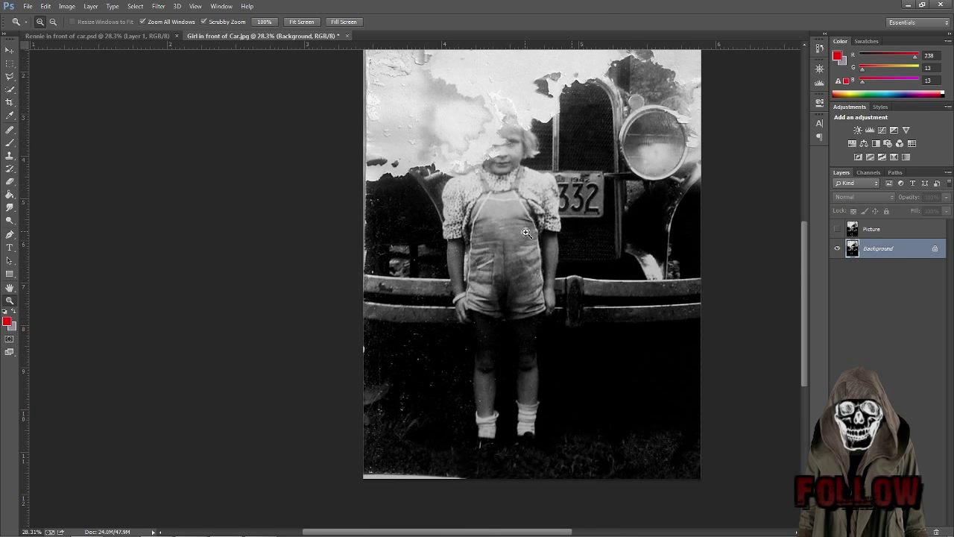
pyautogui.moveTo(446, 264); pyautogui.dragTo(478, 297)
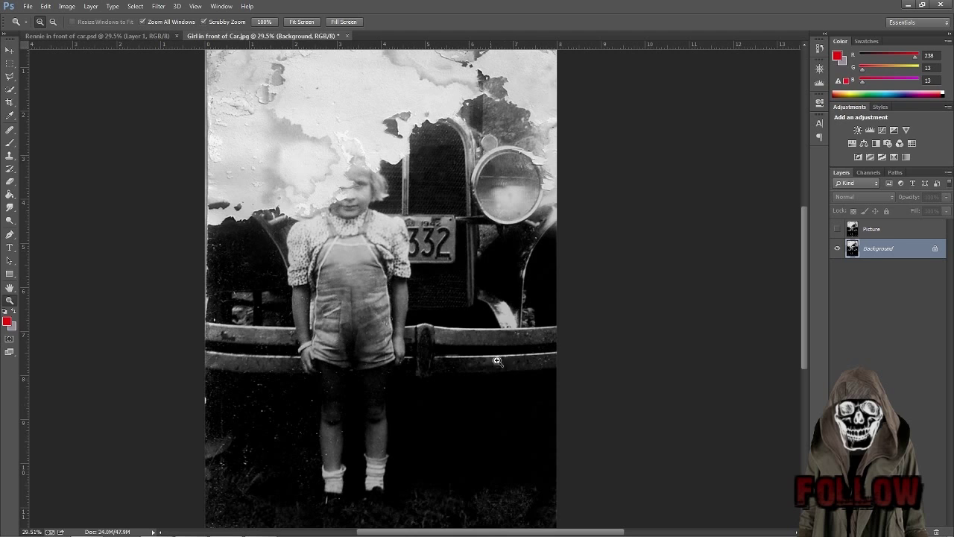
pyautogui.scroll(-5, 490, 404)
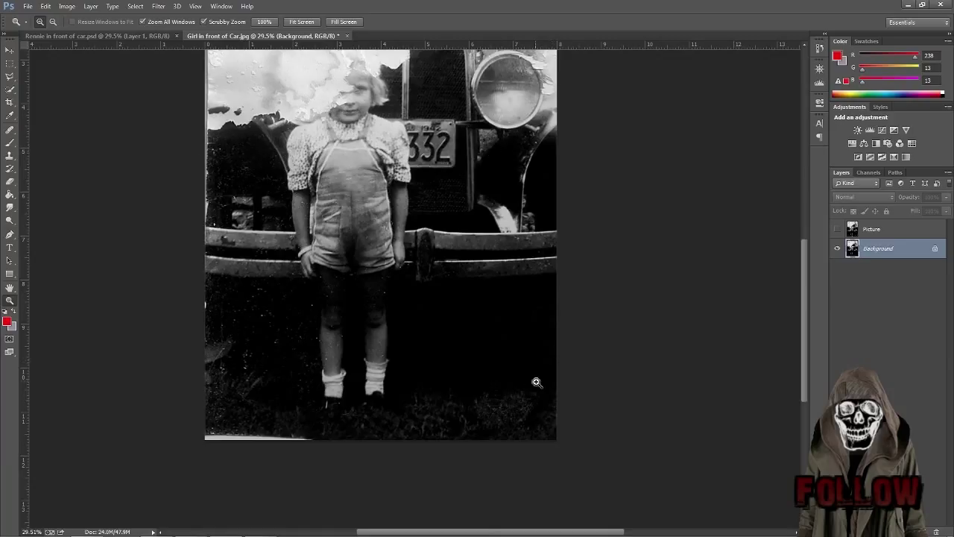
pyautogui.scroll(1, 534, 383)
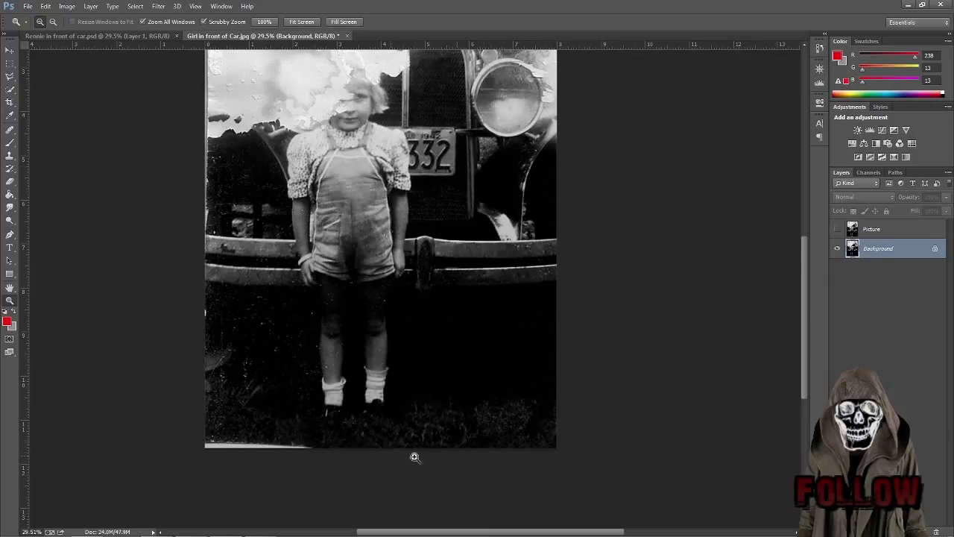
# Step: Examine the damaged upper part of the photo and the torn-away half of the girl's face close up
pyautogui.scroll(3, 526, 448)
pyautogui.scroll(8, 526, 449)
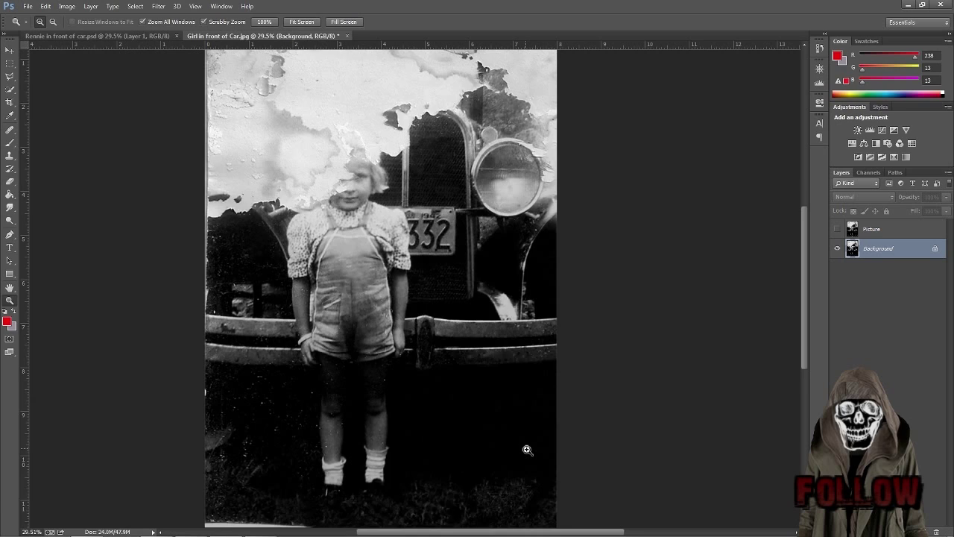
pyautogui.scroll(3, 526, 450)
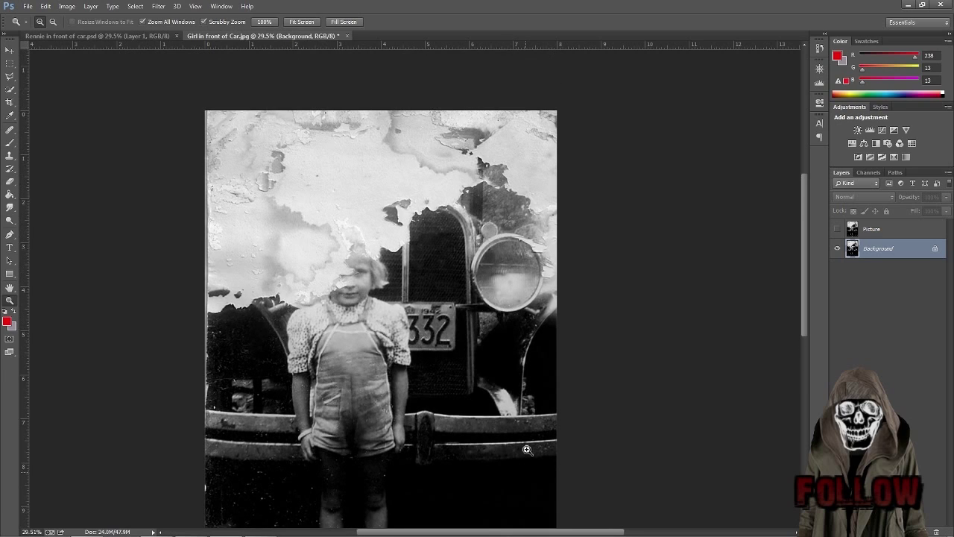
pyautogui.moveTo(360, 303)
pyautogui.mouseDown()
pyautogui.moveTo(410, 300)
pyautogui.moveTo(371, 299)
pyautogui.mouseUp()
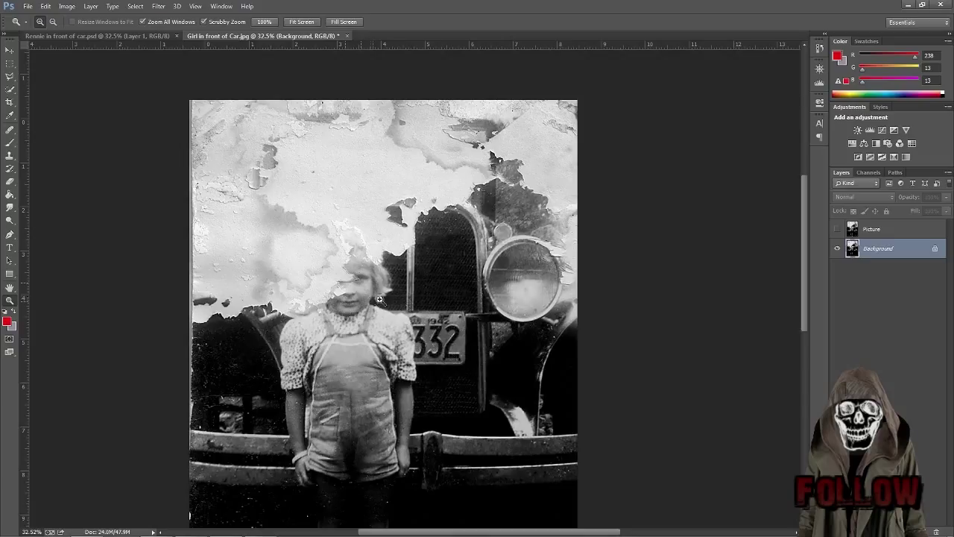
pyautogui.click(9, 67)
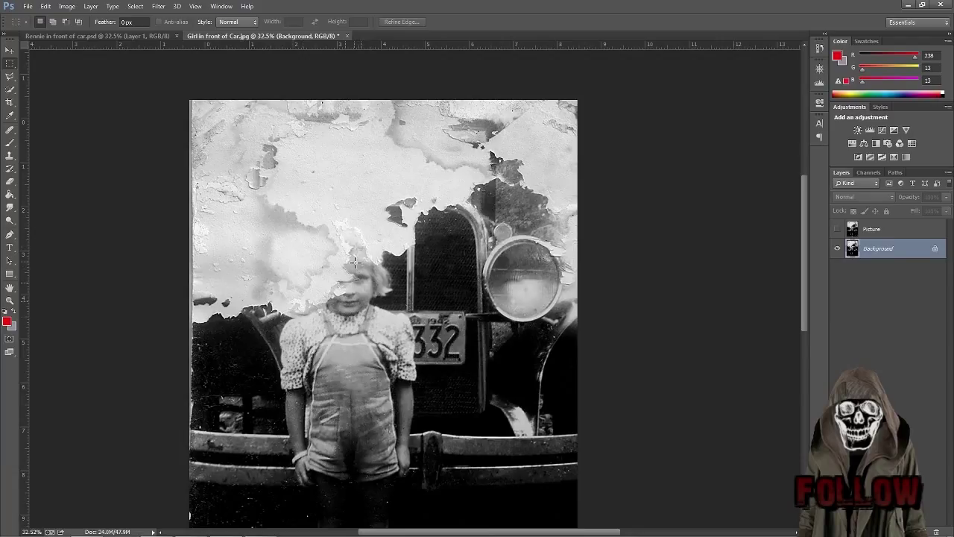
pyautogui.click(10, 300)
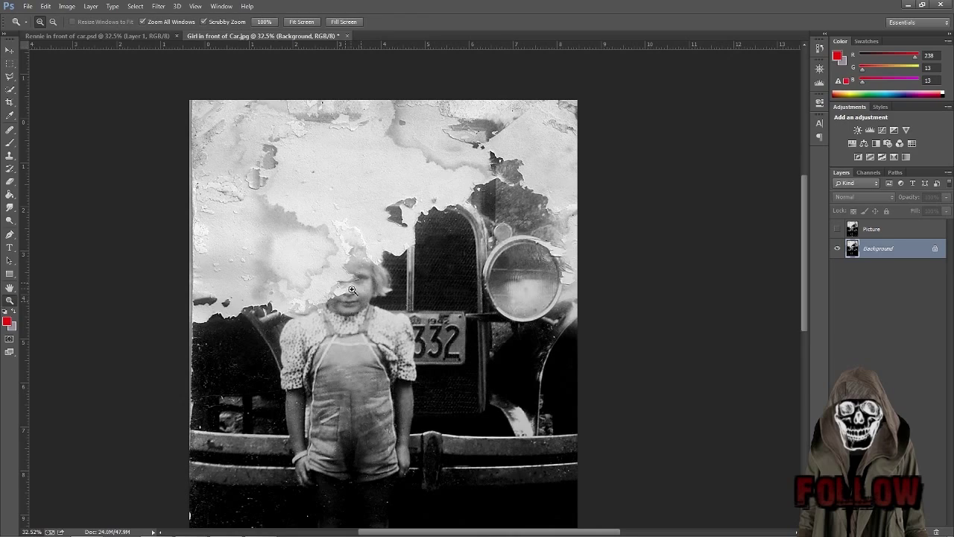
pyautogui.moveTo(369, 290); pyautogui.dragTo(385, 301)
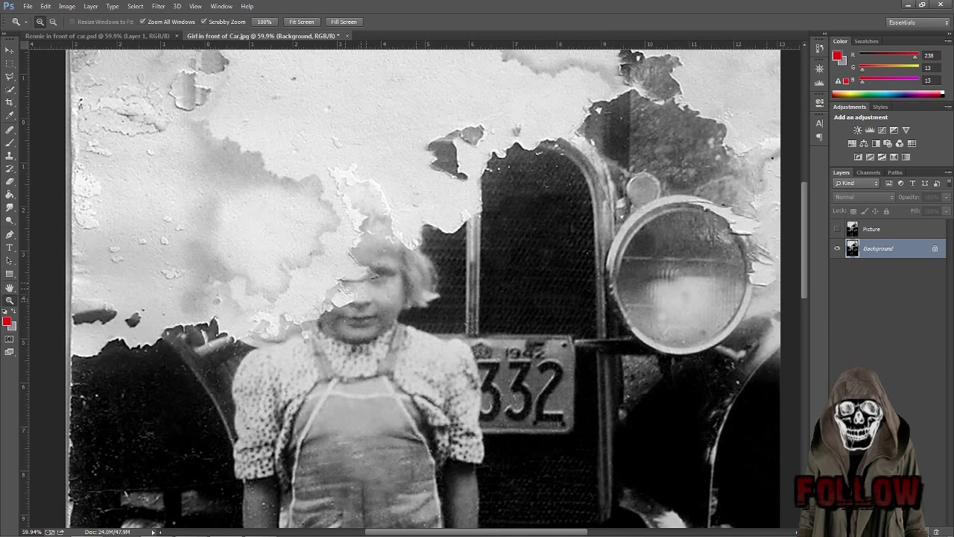
# Step: Add an empty layer at the top of the layer stack and reselect the Background layer
pyautogui.hotkey('ctrl', 'alt', 'shift', 'n')
pyautogui.moveTo(888, 248); pyautogui.dragTo(887, 225)
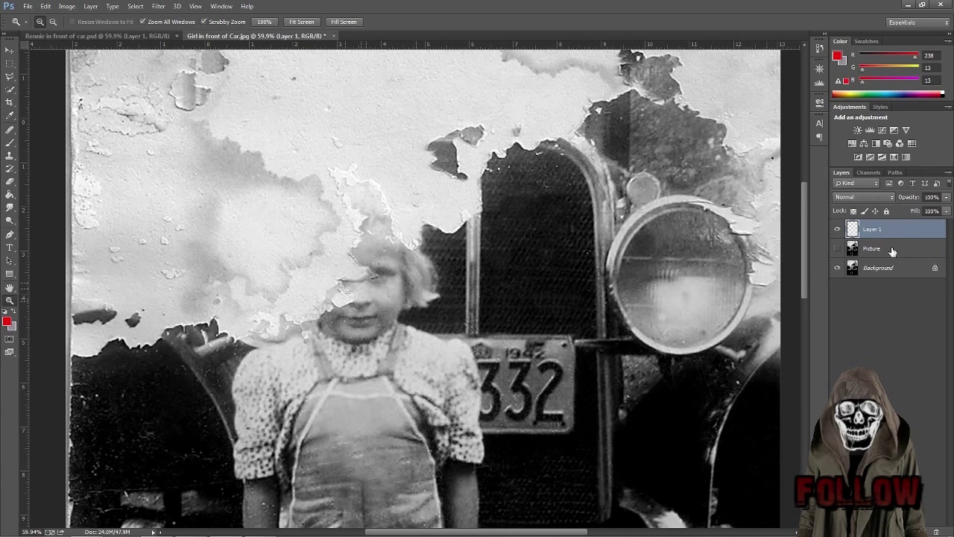
pyautogui.click(882, 269)
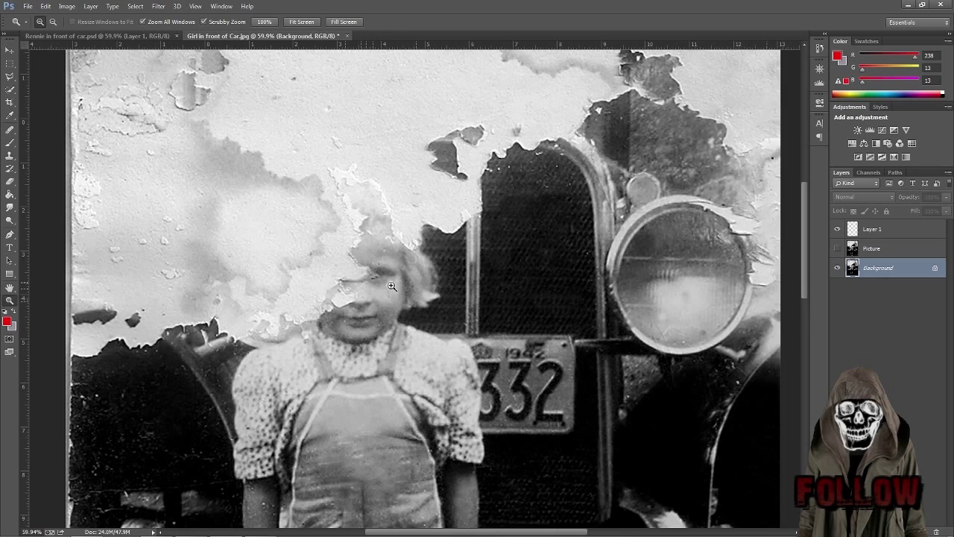
# Step: Copy the intact half of the girl's face and hair from the Background to a new layer with a rectangular selection
pyautogui.click(10, 62)
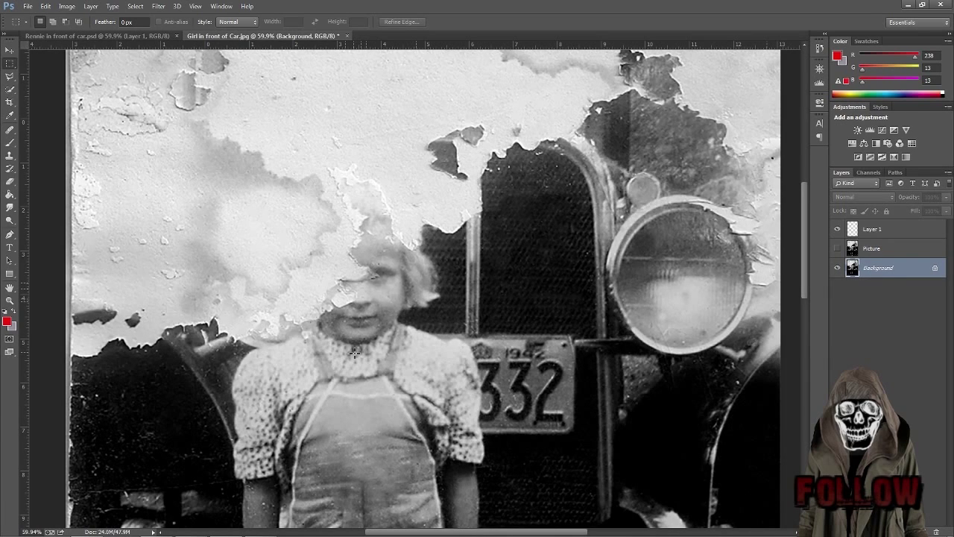
pyautogui.moveTo(353, 351); pyautogui.dragTo(448, 194)
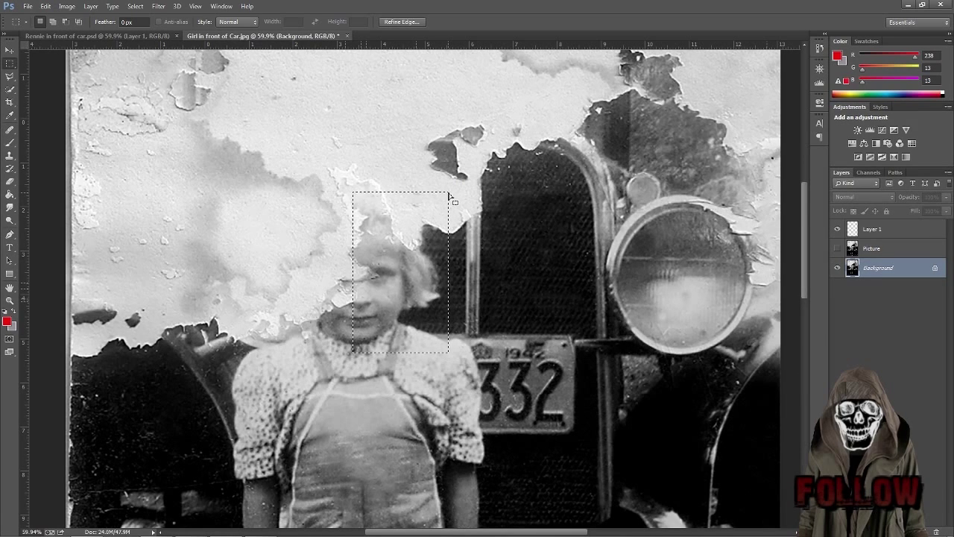
pyautogui.hotkey('ctrl', 'j')
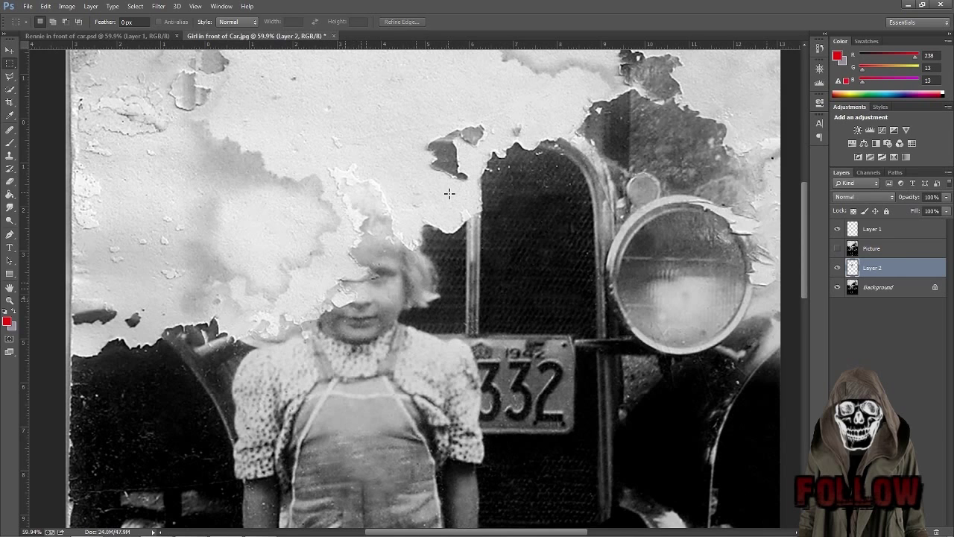
# Step: Delete the empty top layer and rename the copied face layer "Left Side Head"
pyautogui.rightClick(896, 233)
pyautogui.click(684, 148)
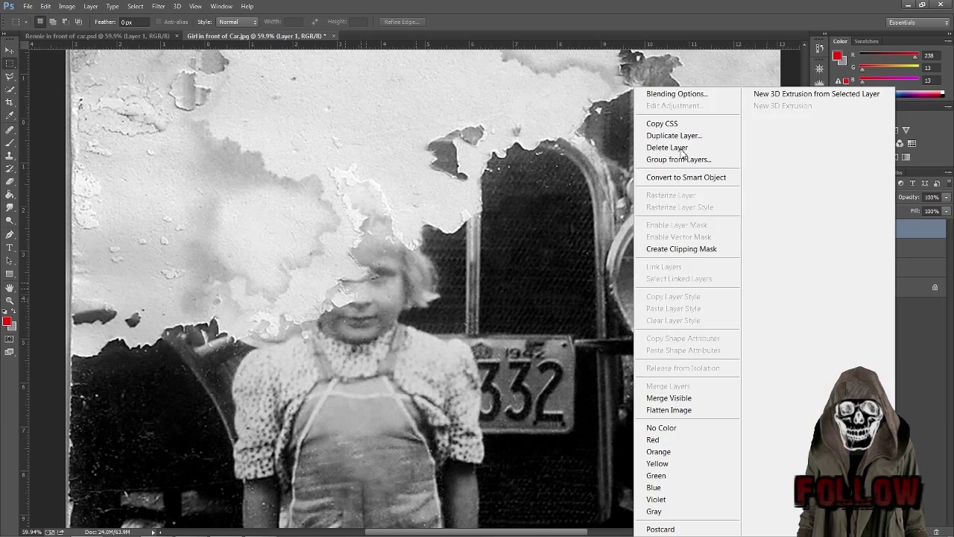
pyautogui.click(463, 201)
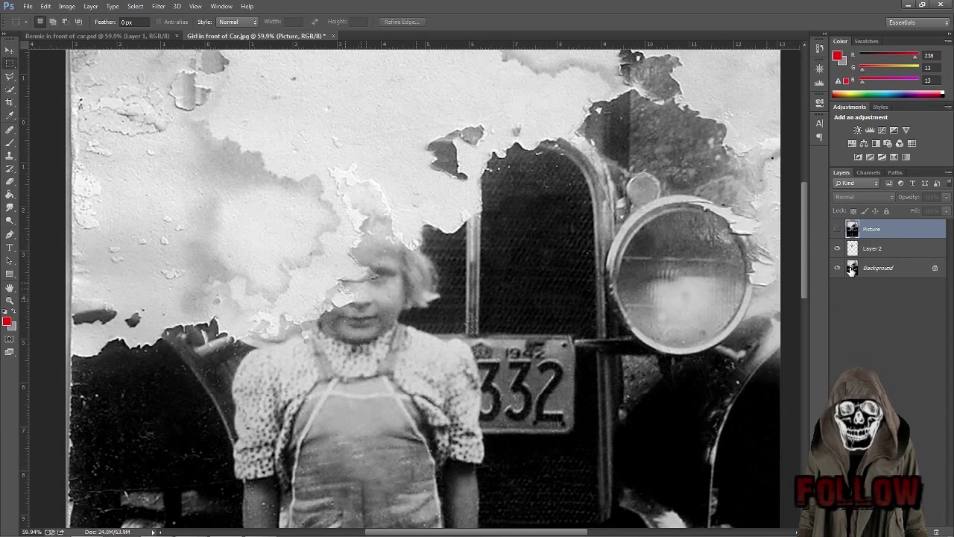
pyautogui.click(876, 250)
pyautogui.doubleClick(876, 250)
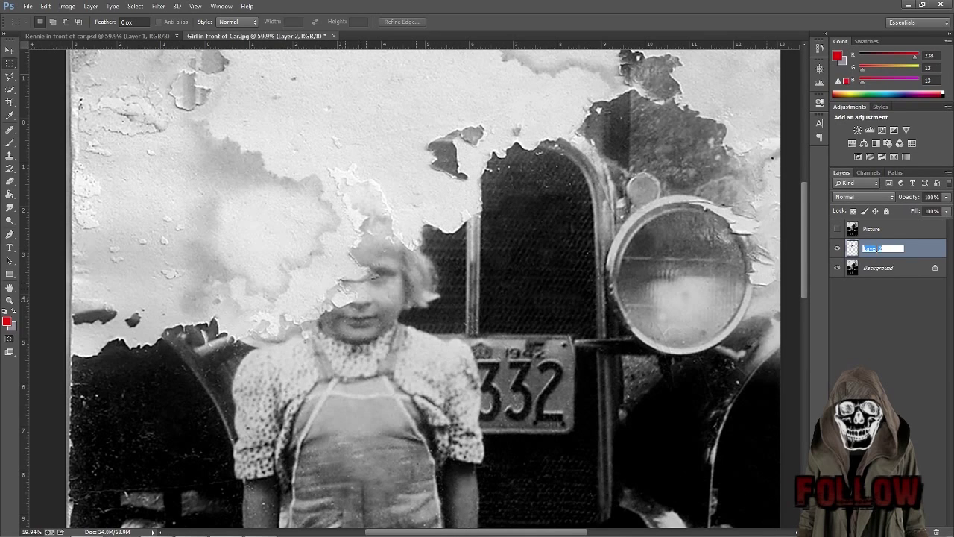
pyautogui.write('Left Side Head')
pyautogui.press('Return')
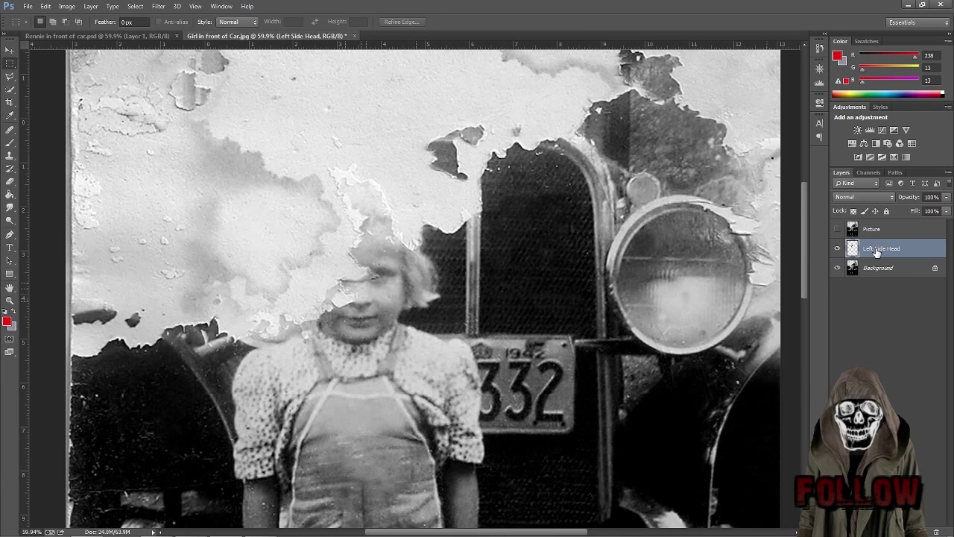
# Step: Check the Left Side Head piece in isolation and mirror it over the missing half of the face at -85.63% width
pyautogui.click(836, 268)
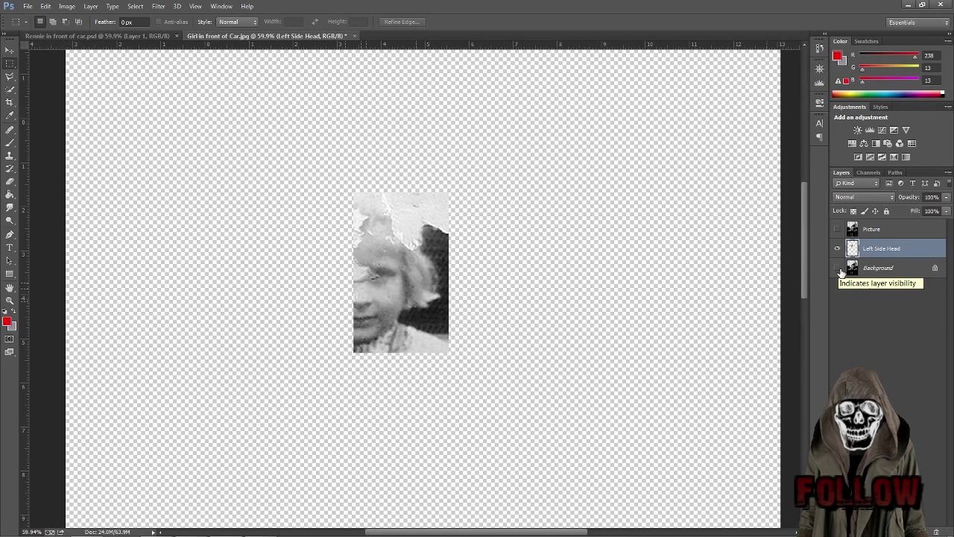
pyautogui.click(837, 268)
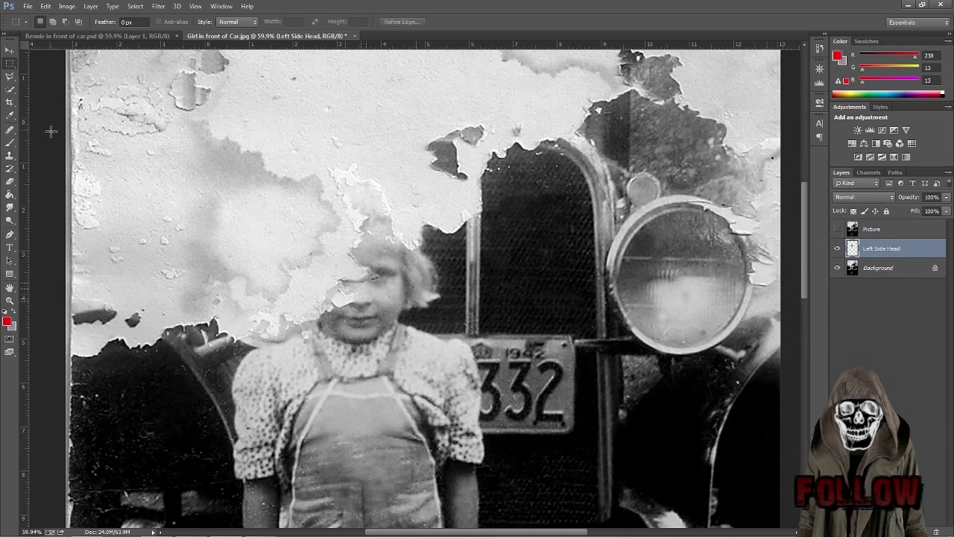
pyautogui.hotkey('ctrl', 't')
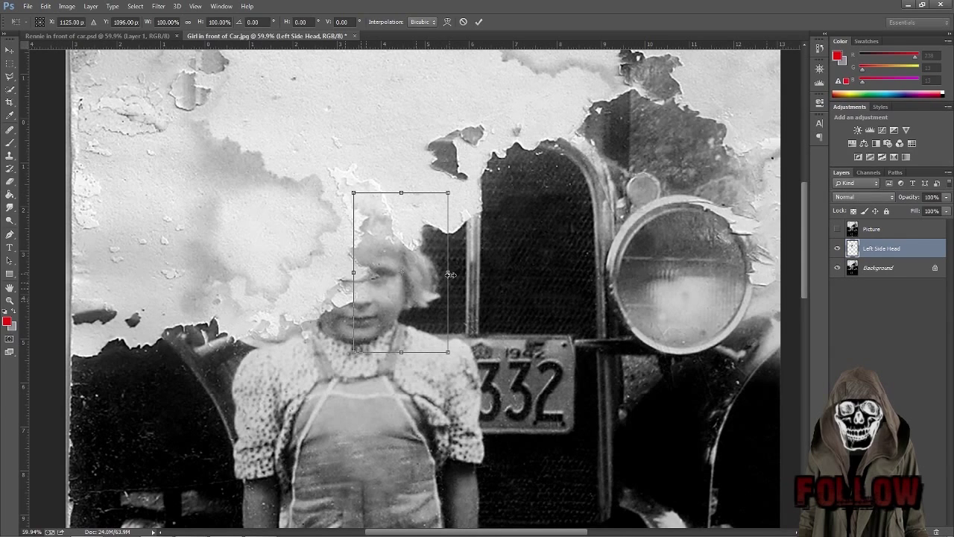
pyautogui.moveTo(449, 275); pyautogui.dragTo(273, 279)
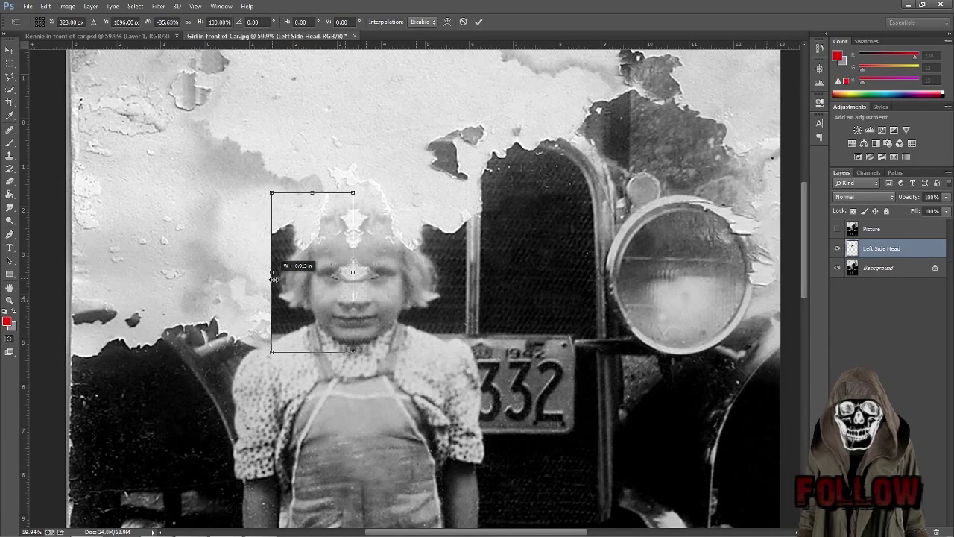
pyautogui.moveTo(272, 278); pyautogui.dragTo(273, 280)
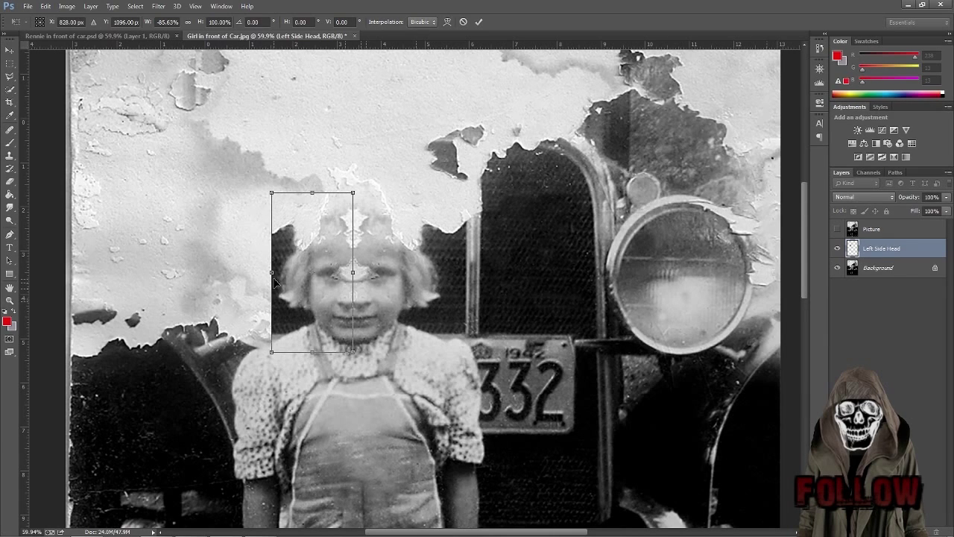
pyautogui.press('Return')
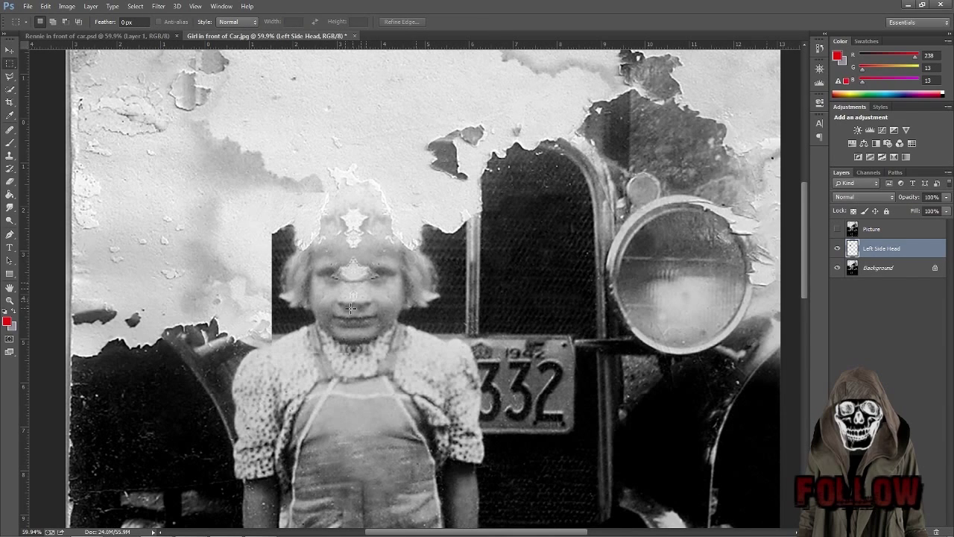
# Step: Move the mirrored half face closer to the original half and nudge it until the mouth, chin and eye line up
pyautogui.click(10, 50)
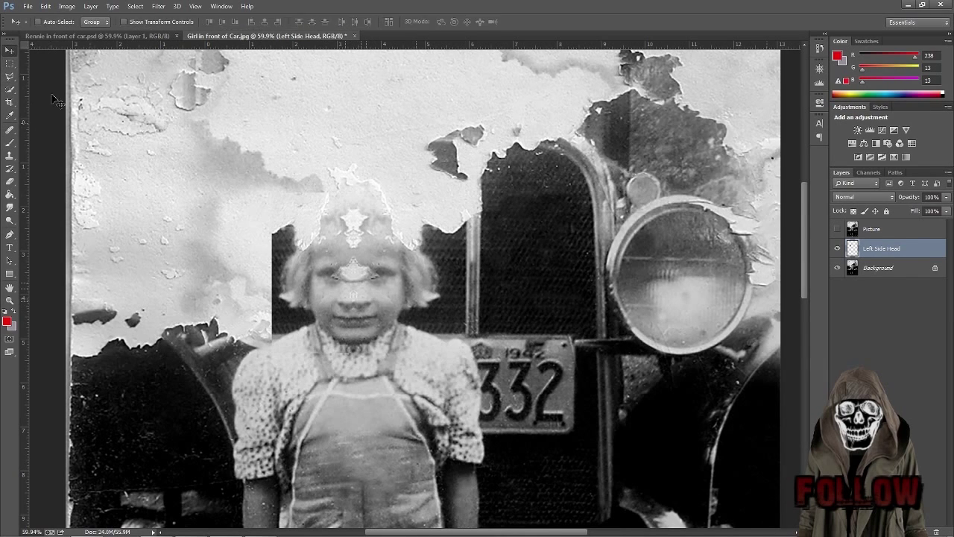
pyautogui.moveTo(342, 304); pyautogui.dragTo(351, 306)
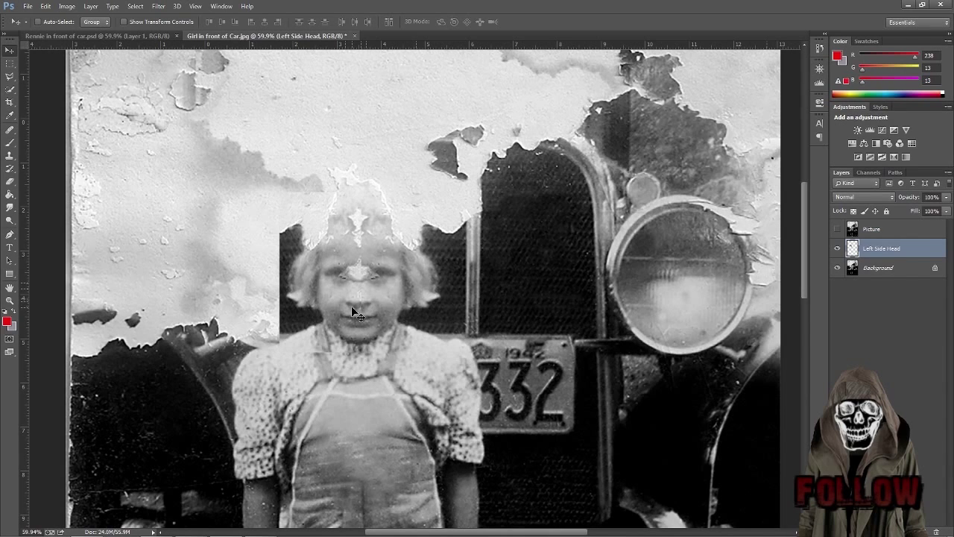
pyautogui.press('Right')
pyautogui.press('Right')
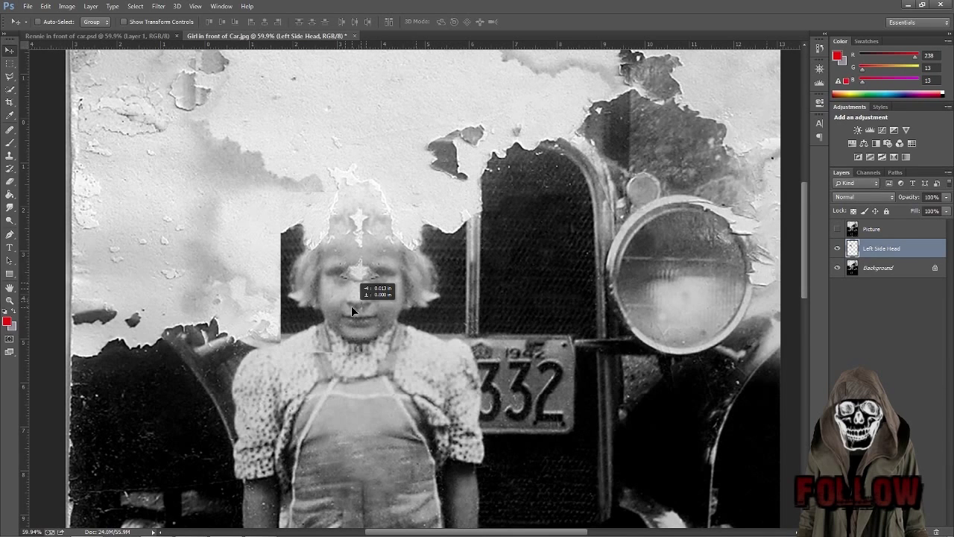
pyautogui.press('Left')
pyautogui.press('Left')
pyautogui.press('Down')
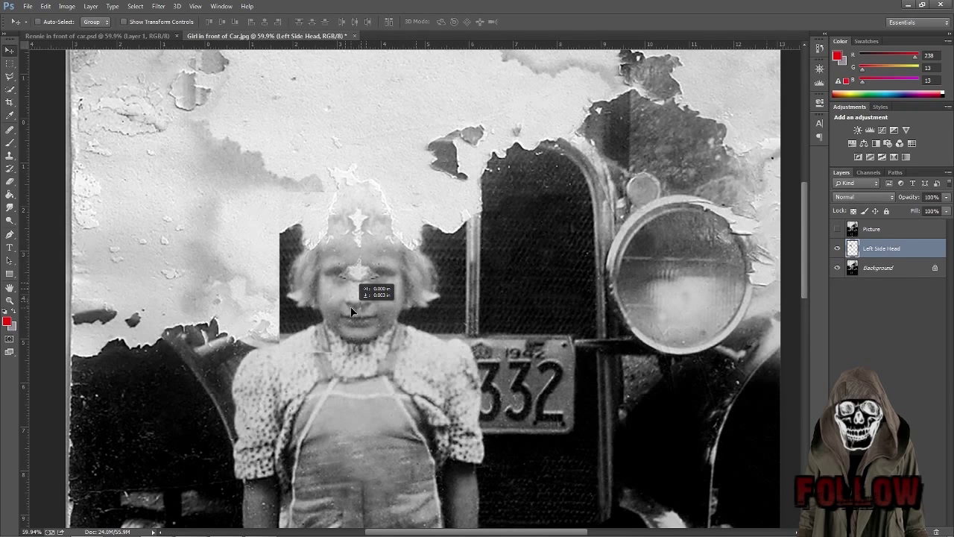
pyautogui.press('Right')
pyautogui.press('Down')
pyautogui.press('Down')
pyautogui.press('Down')
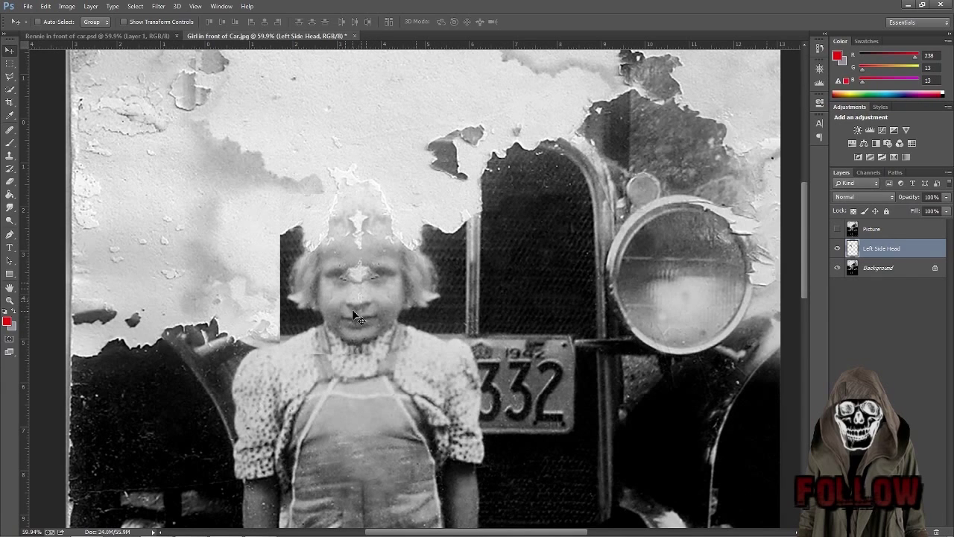
pyautogui.press('Down')
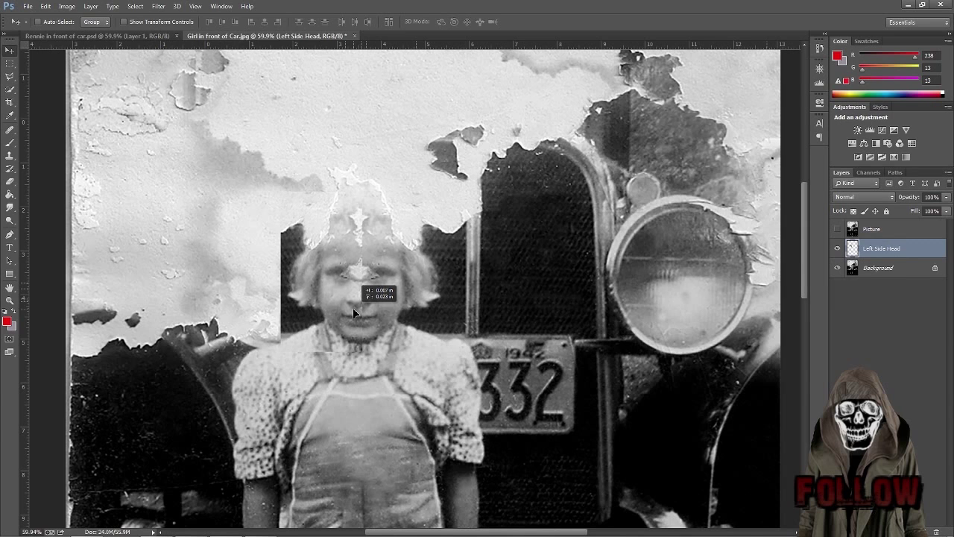
# Step: Shift the mirrored half face slightly outward, away from the original half, working close up on the face
pyautogui.click(10, 299)
pyautogui.moveTo(380, 312); pyautogui.dragTo(410, 317)
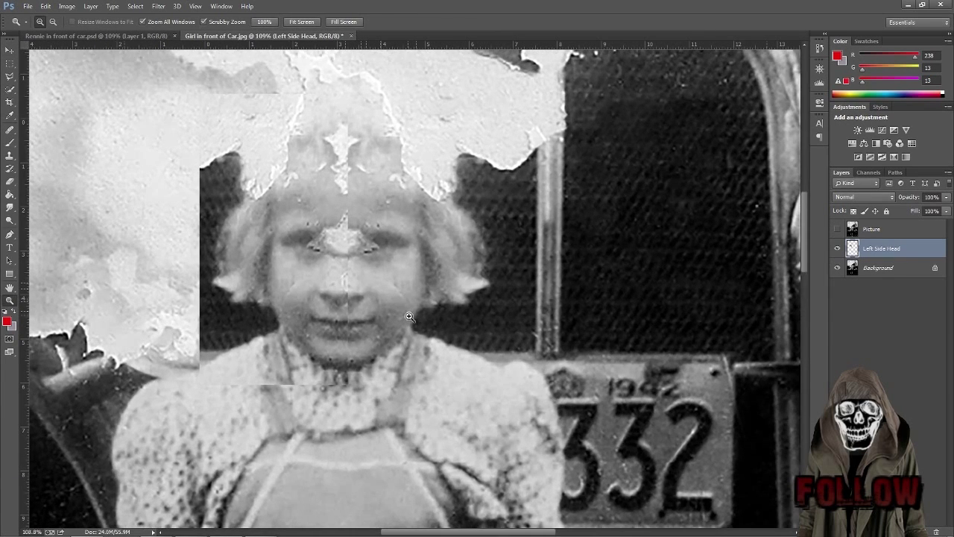
pyautogui.click(9, 50)
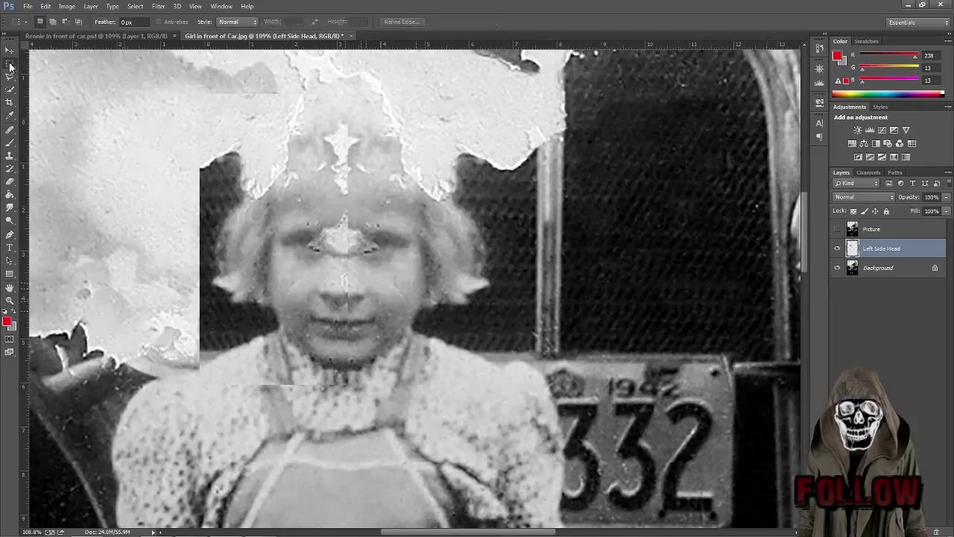
pyautogui.moveTo(324, 298)
pyautogui.mouseDown()
pyautogui.moveTo(304, 297)
pyautogui.moveTo(326, 296)
pyautogui.moveTo(313, 297)
pyautogui.mouseUp()
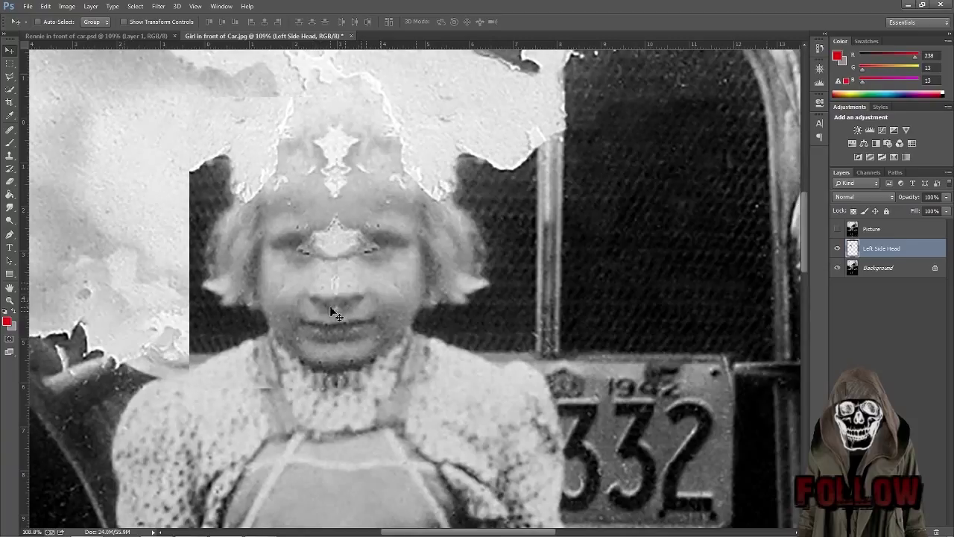
# Step: Lower the Left Side Head layer's opacity to about 79% and realign the mirrored half with the original nose, mouth and chin
pyautogui.click(945, 197)
pyautogui.moveTo(945, 211); pyautogui.dragTo(930, 214)
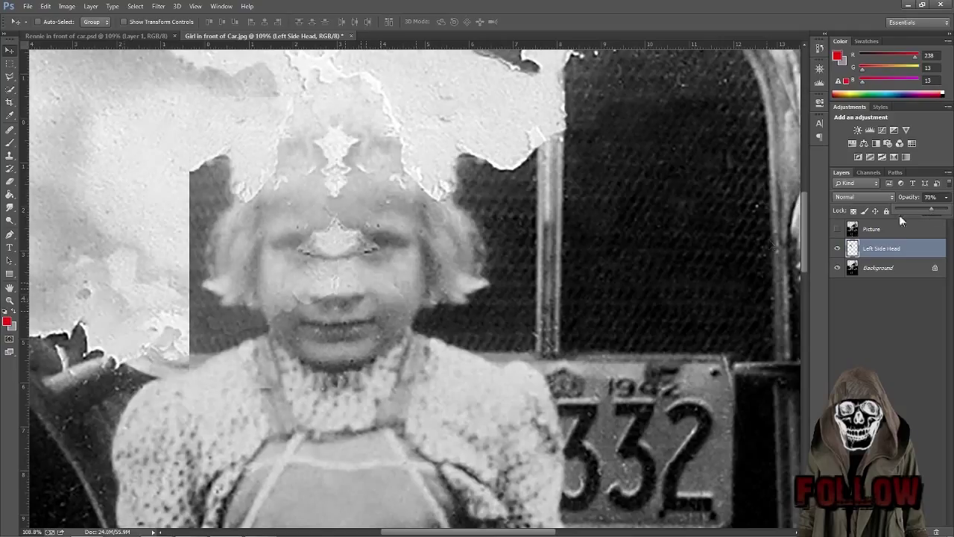
pyautogui.moveTo(325, 310); pyautogui.dragTo(338, 312)
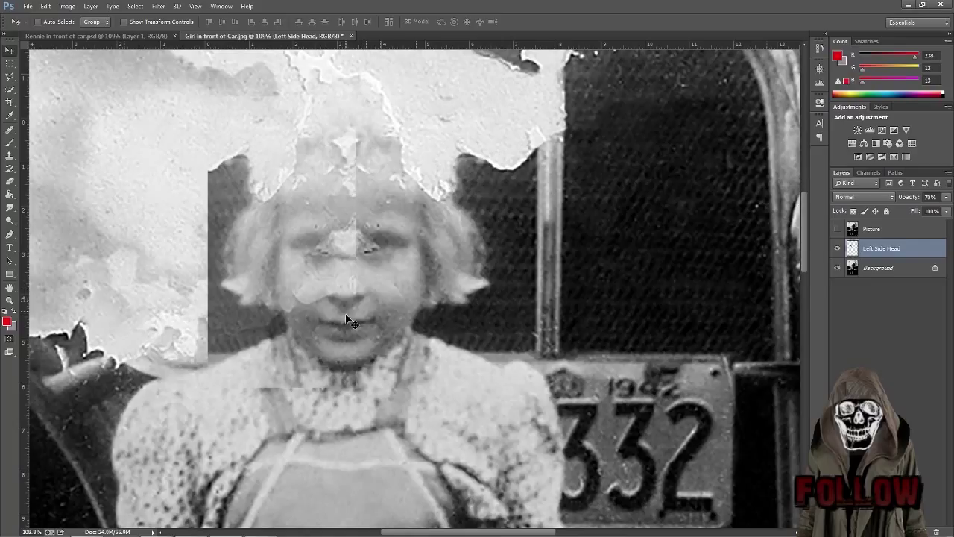
pyautogui.moveTo(348, 319); pyautogui.dragTo(347, 313)
pyautogui.moveTo(273, 228); pyautogui.dragTo(272, 226)
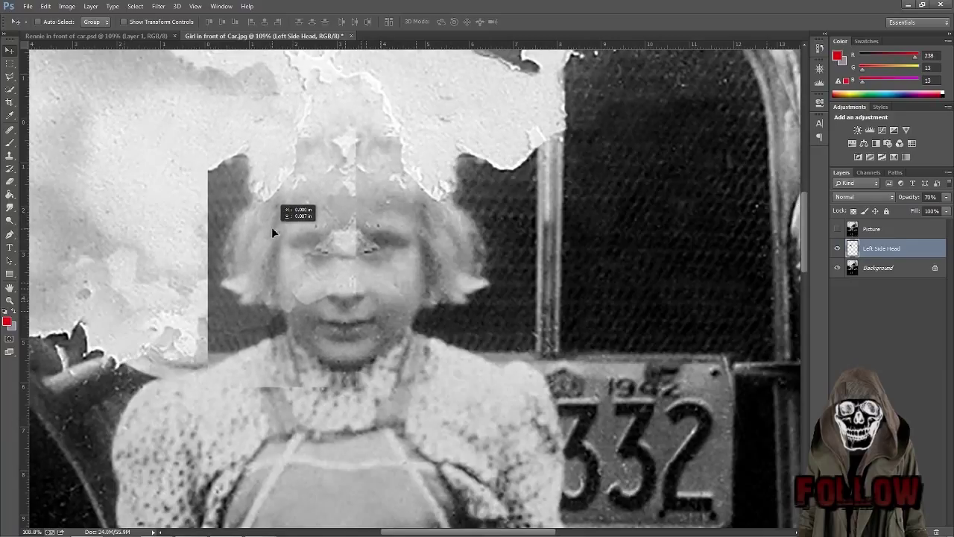
pyautogui.moveTo(272, 227); pyautogui.dragTo(271, 225)
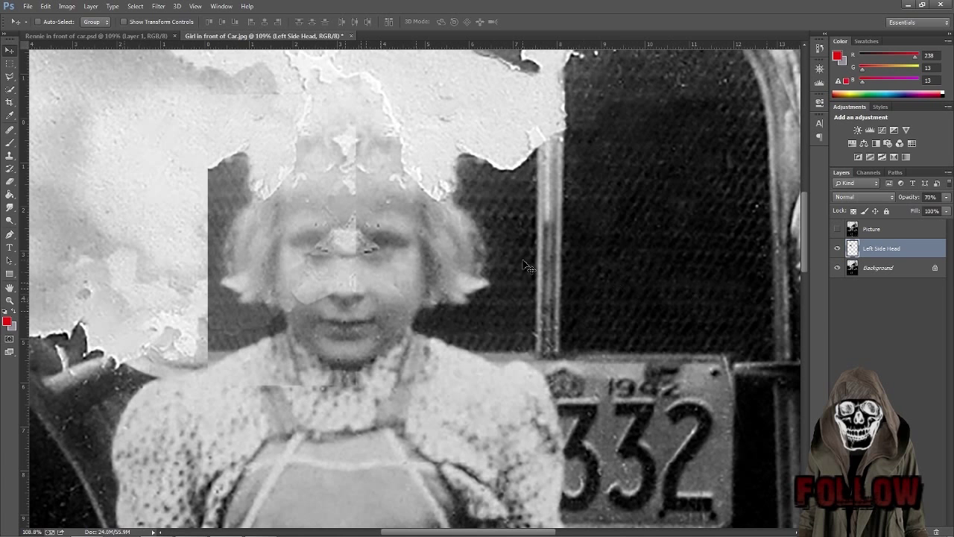
# Step: Examine the reconstructed face in the whole photo and again at closer range with the upper body
pyautogui.click(10, 299)
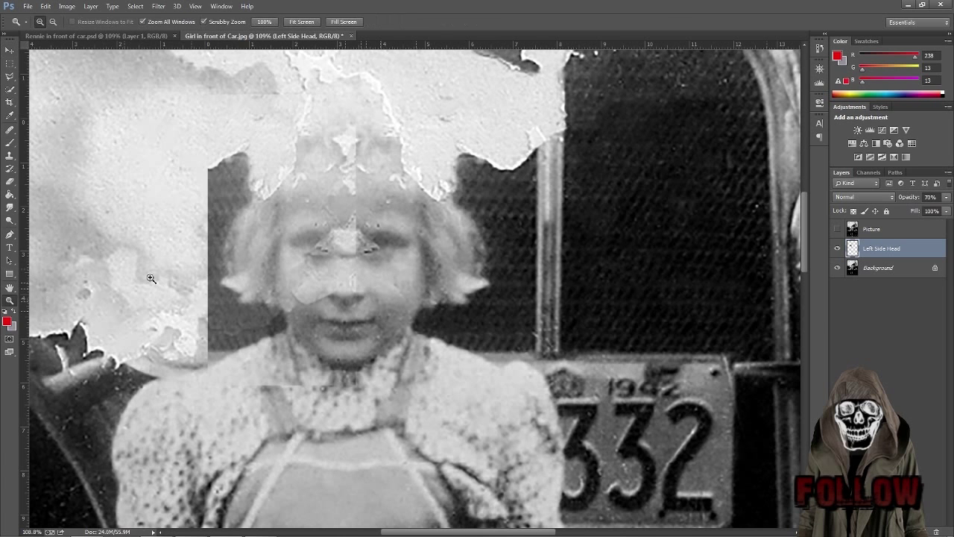
pyautogui.moveTo(396, 242); pyautogui.dragTo(337, 255)
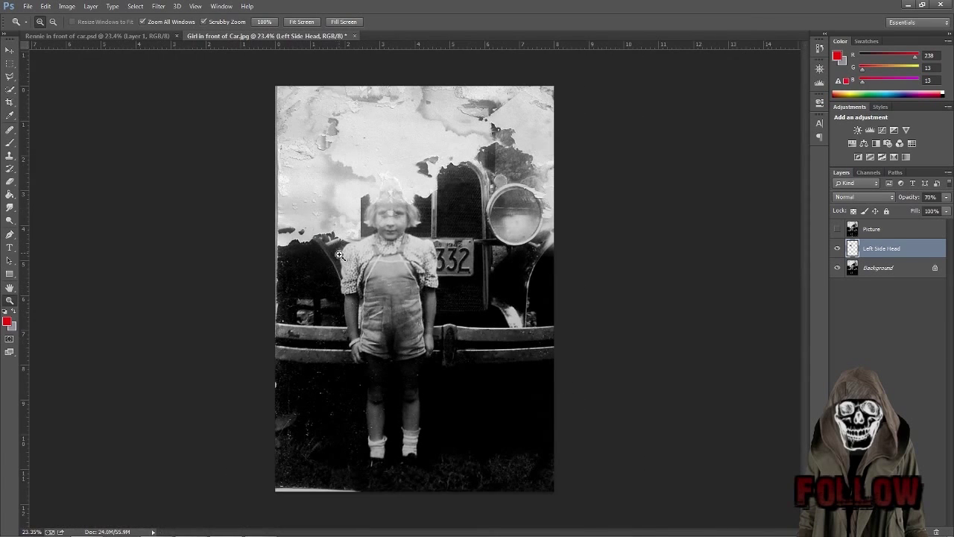
pyautogui.moveTo(465, 252); pyautogui.dragTo(442, 258)
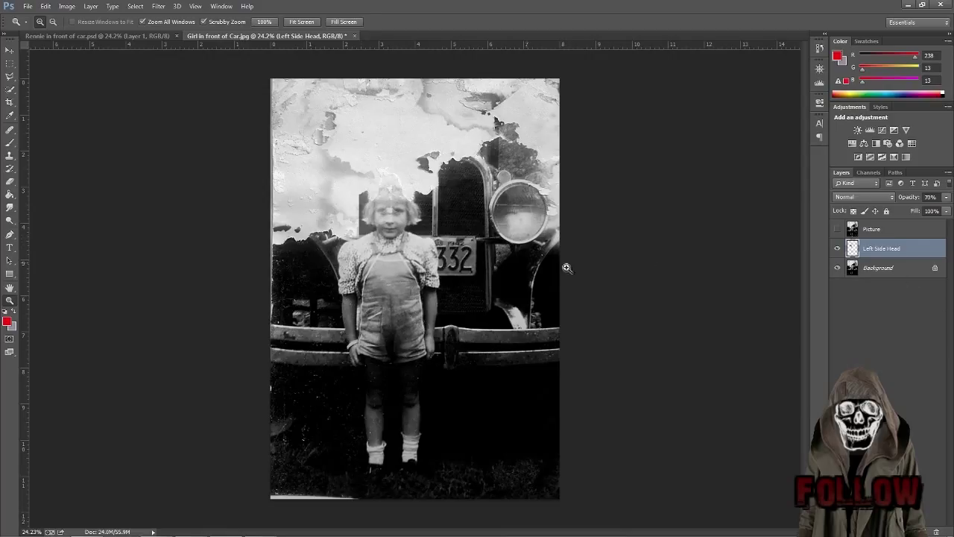
pyautogui.moveTo(409, 240); pyautogui.dragTo(428, 238)
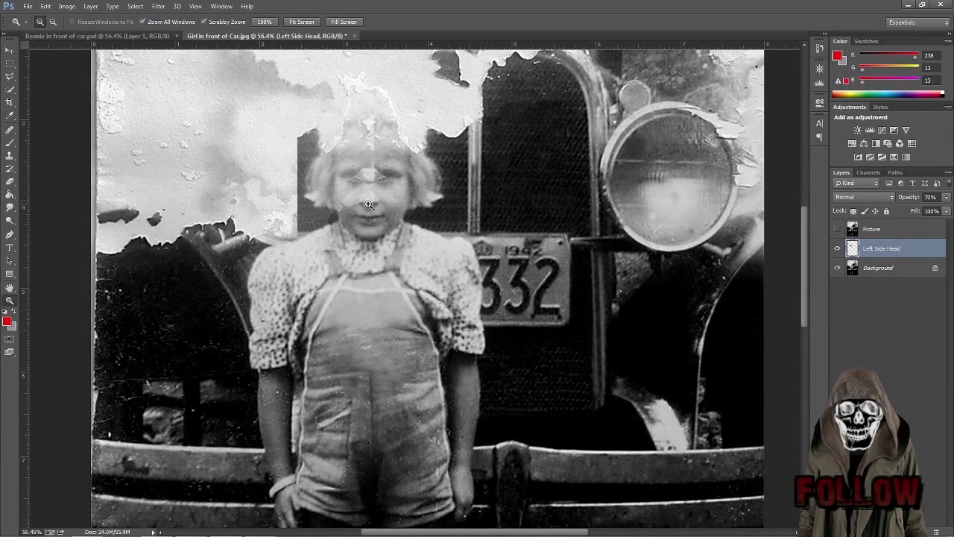